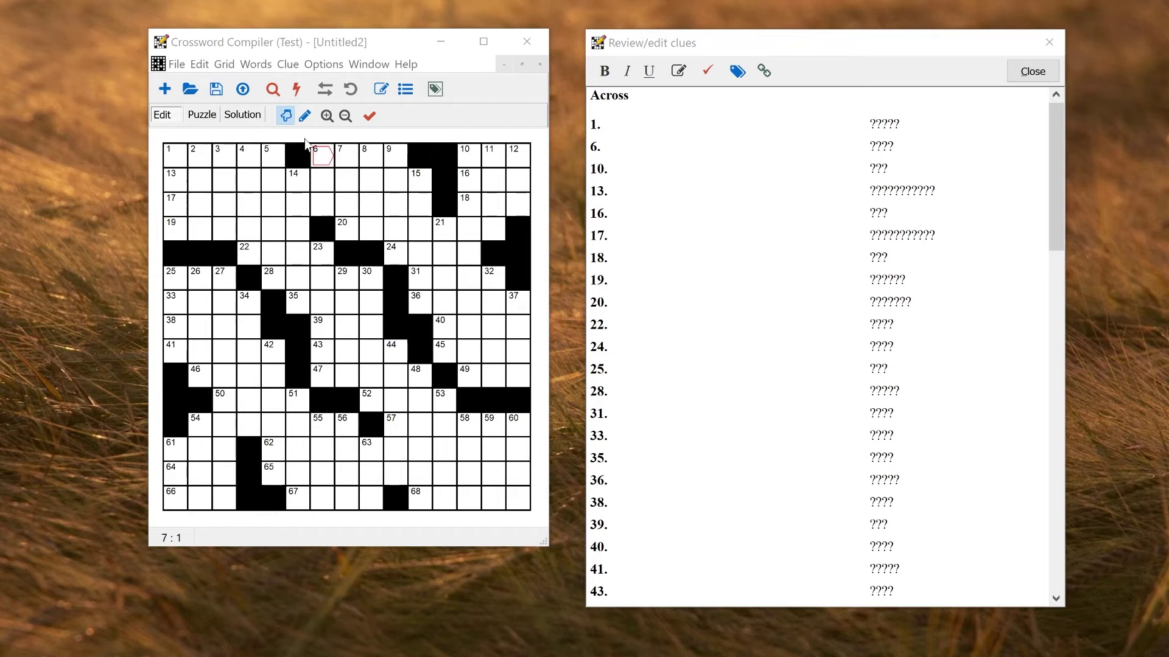
Enter ASIA in the grid at 6 Across.
{"action": "left_click", "coordinate": [327, 157]}
{"action": "left_click", "coordinate": [327, 157]}
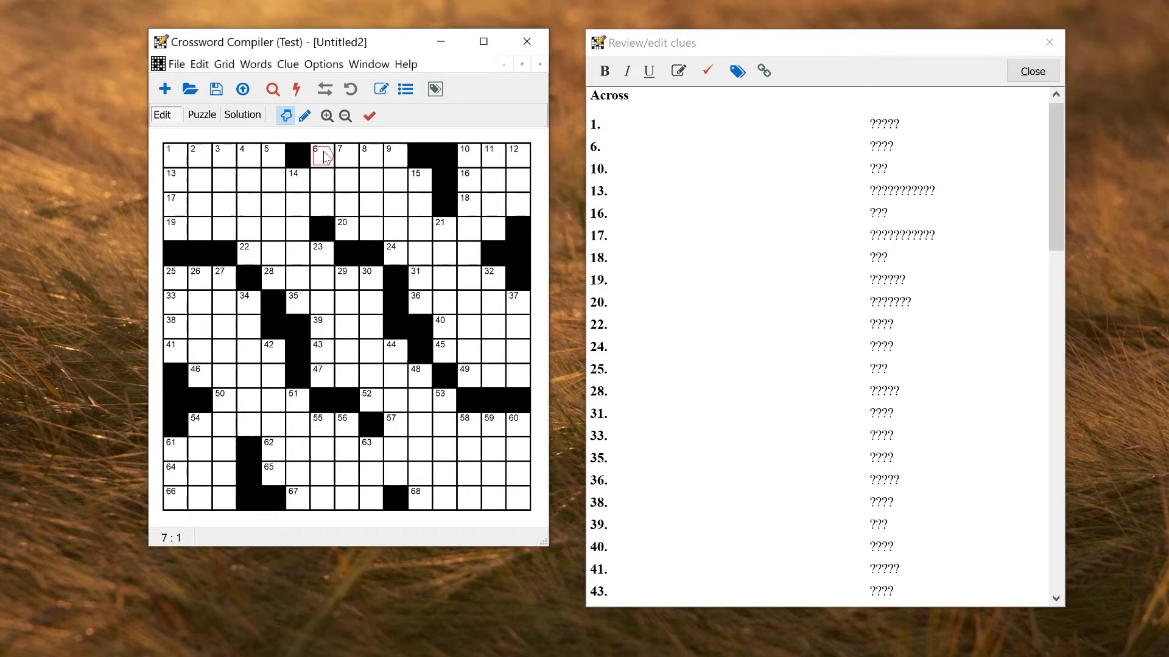
{"action": "type", "text": "asia"}
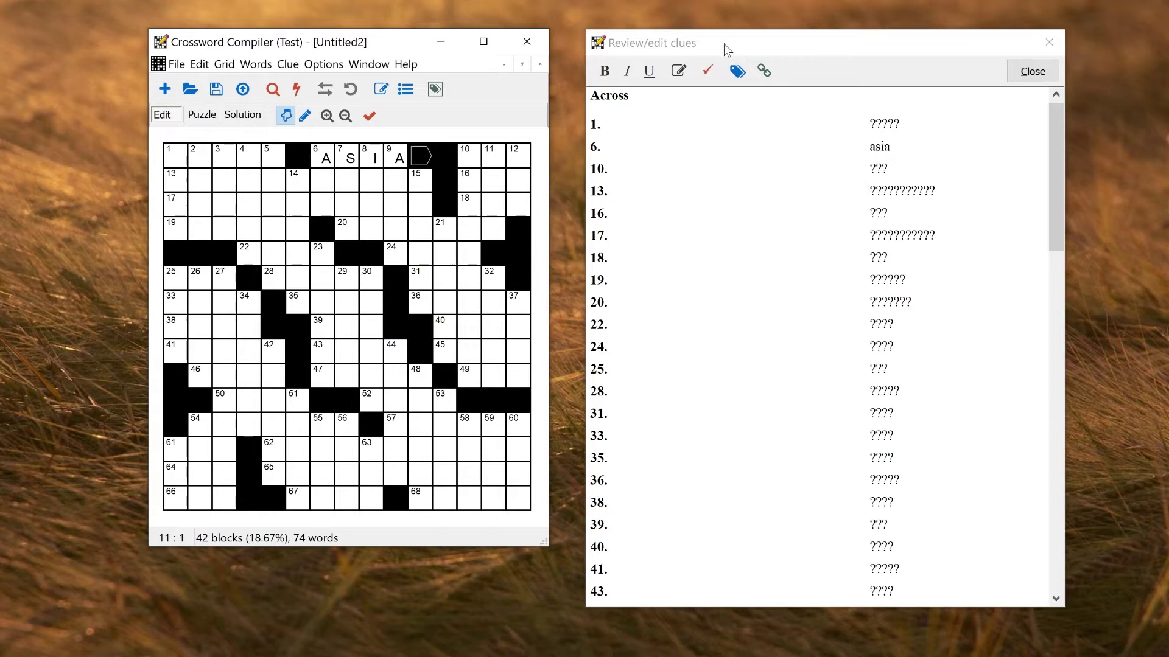
Capitalise the 6 Across clue-list answer so it reads Asia.
{"action": "right_click", "coordinate": [882, 148]}
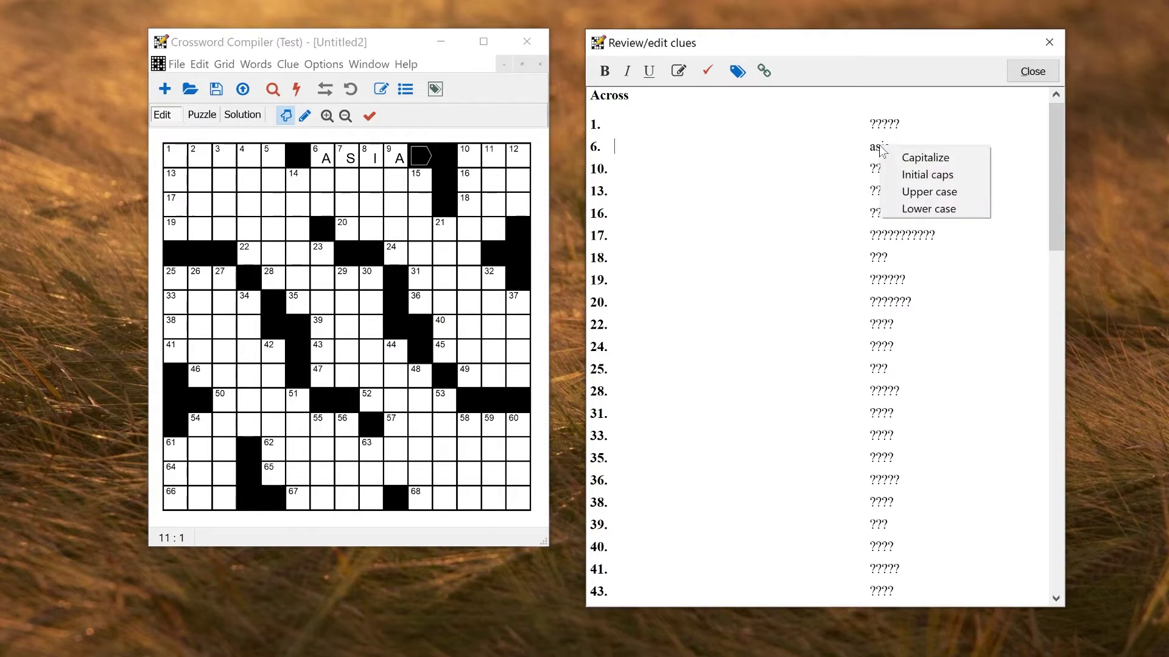
{"action": "left_click", "coordinate": [924, 159]}
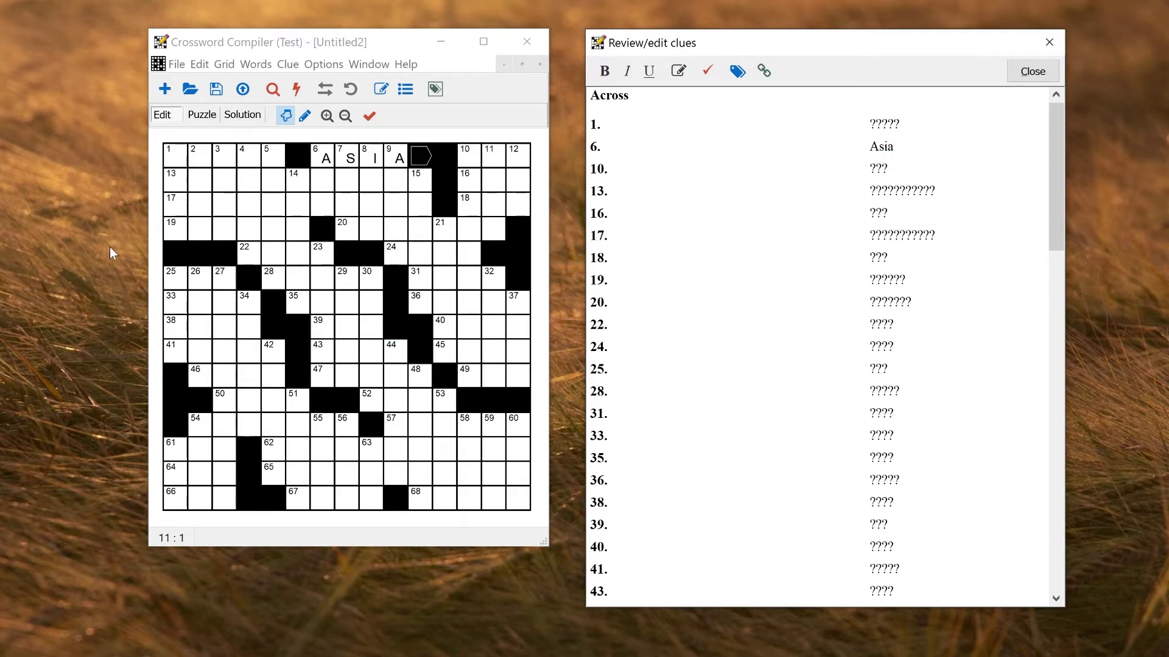
{"action": "left_click", "coordinate": [172, 209]}
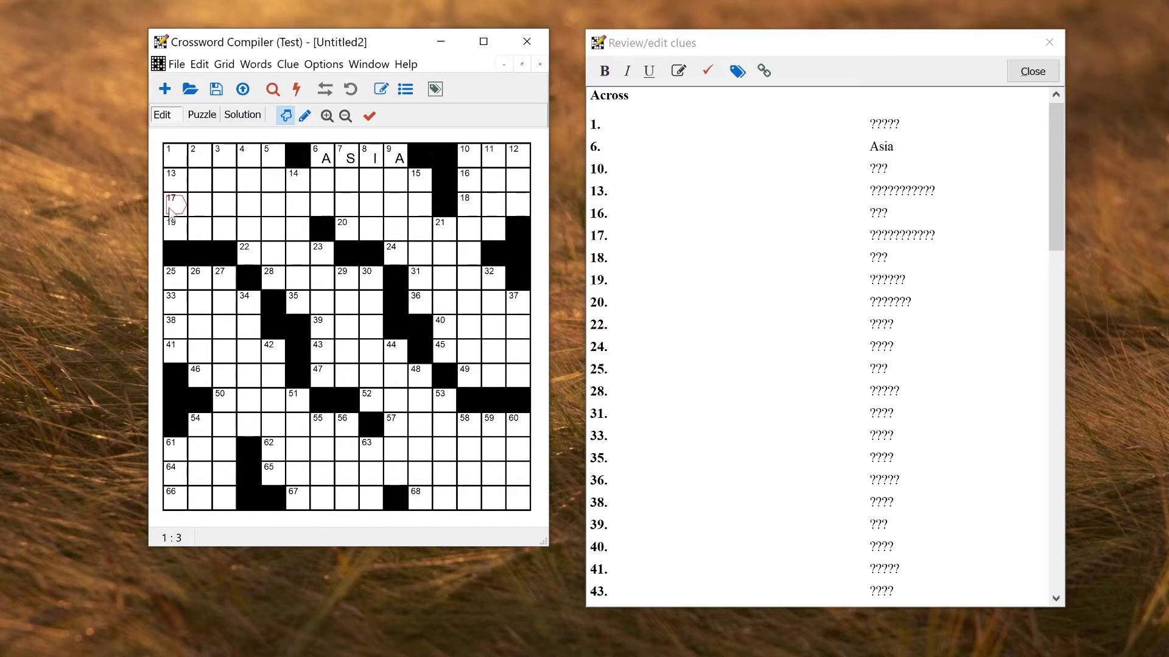
Type OLIVERTWIST into 17 Across and select that word for clue editing.
{"action": "type", "text": "OLIV"}
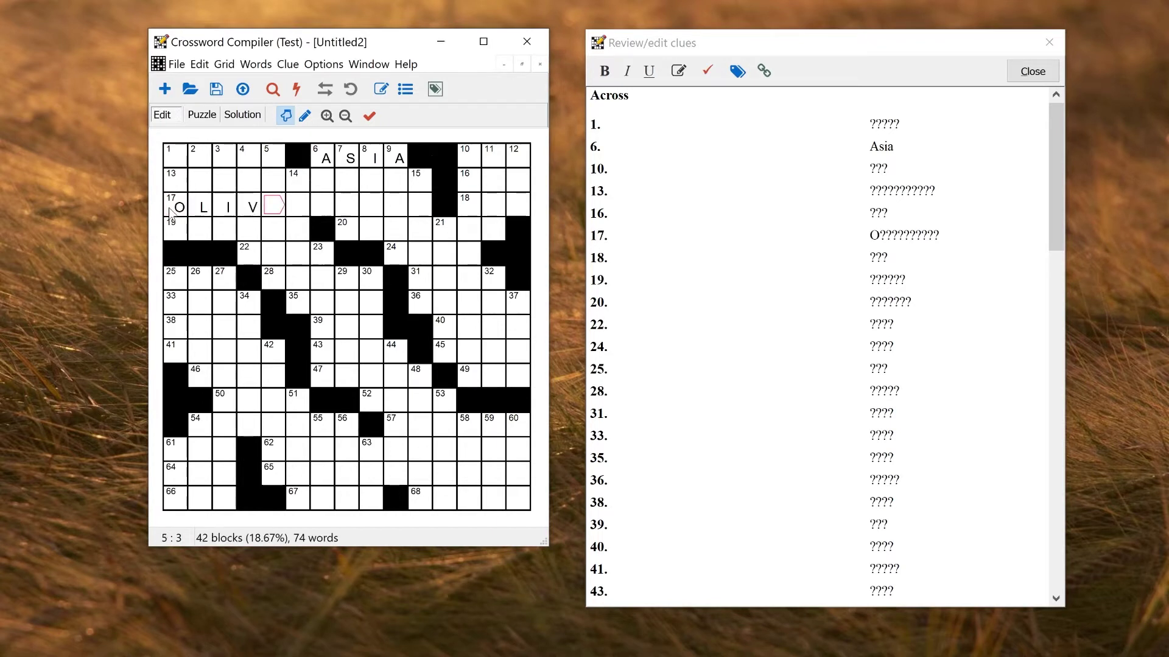
{"action": "type", "text": "ERT"}
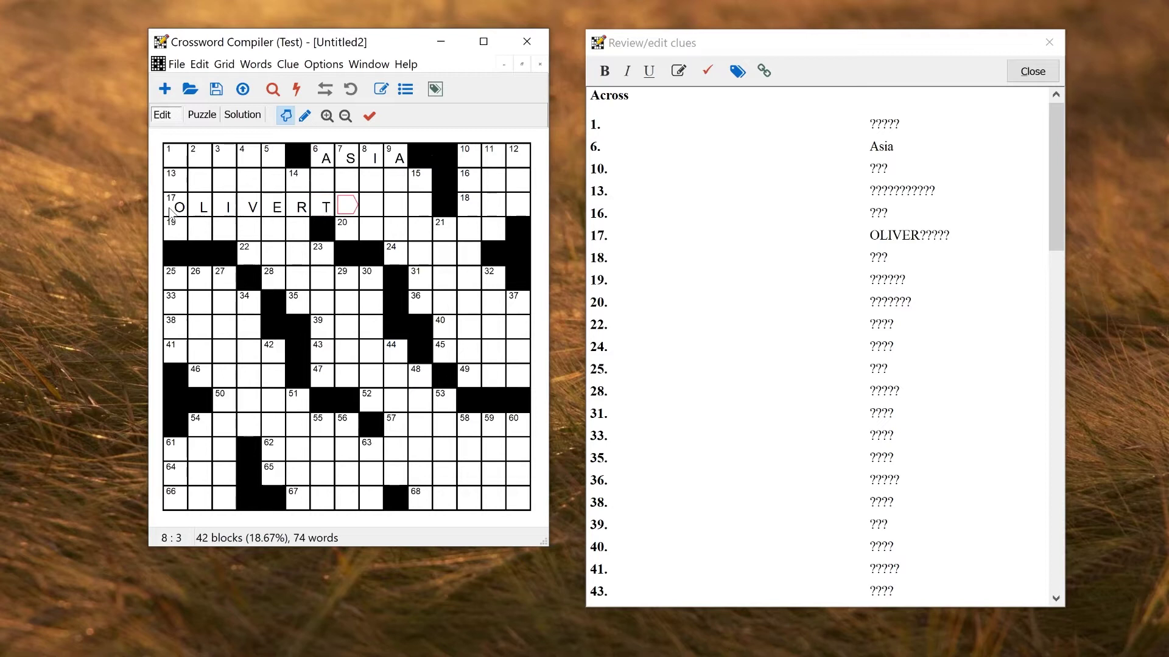
{"action": "type", "text": "WIST"}
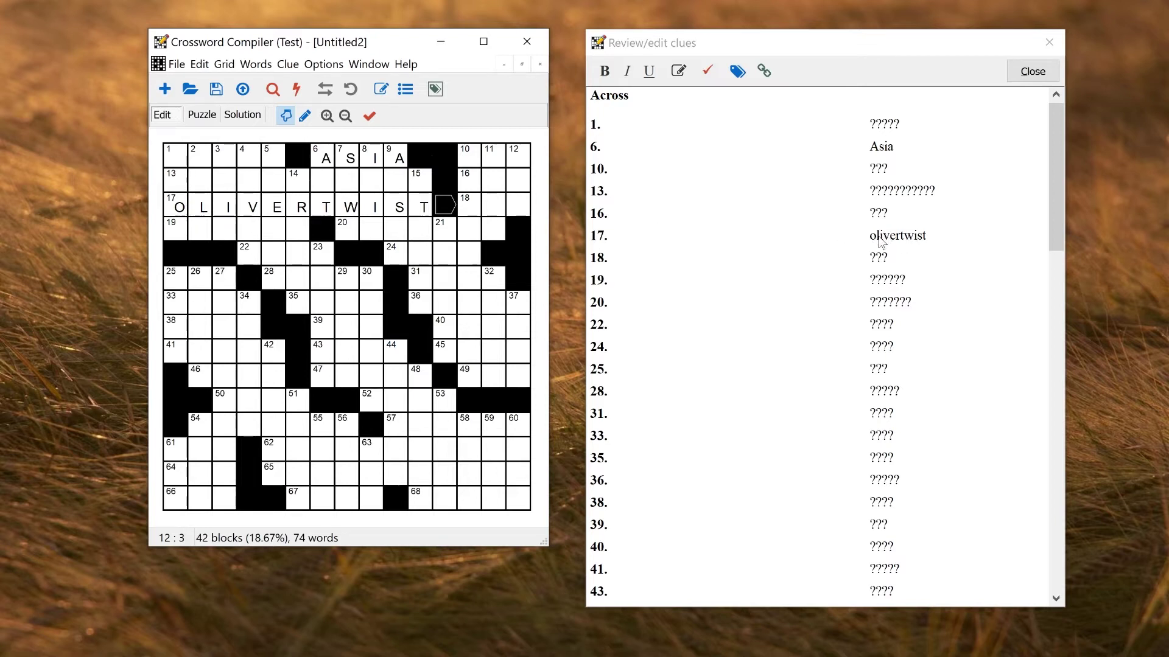
{"action": "left_click", "coordinate": [304, 207]}
{"action": "left_click", "coordinate": [379, 91]}
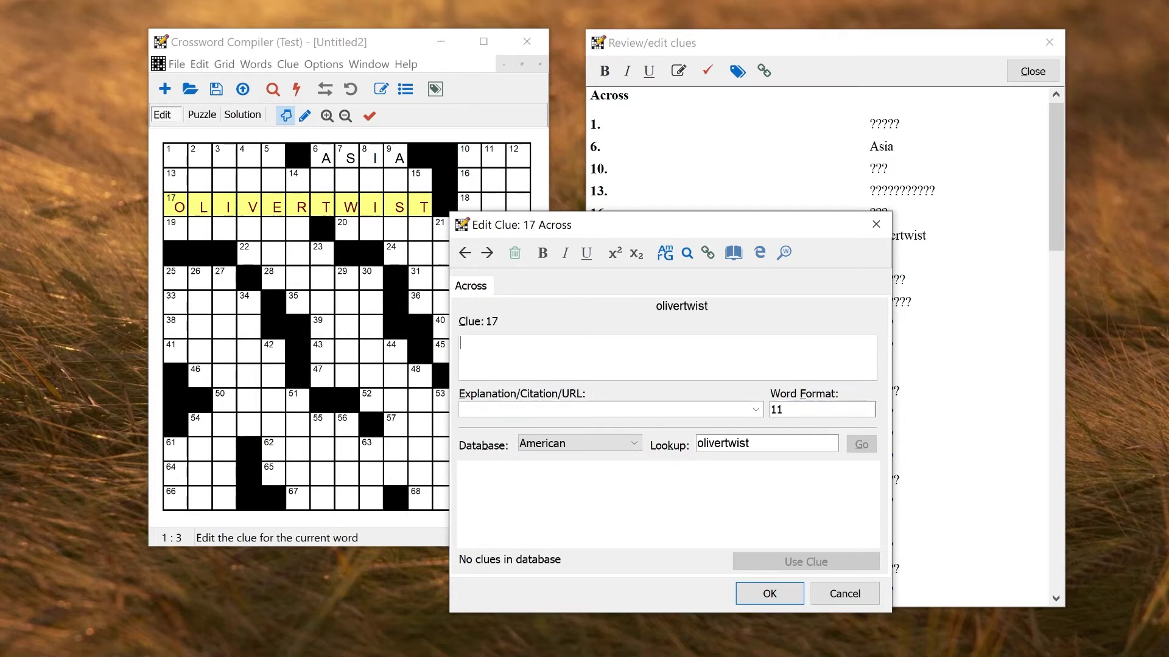
Give the 17 Across answer the word format 6,5 so it reads oliver twist.
{"action": "double_click", "coordinate": [782, 409]}
{"action": "type", "text": "6"}
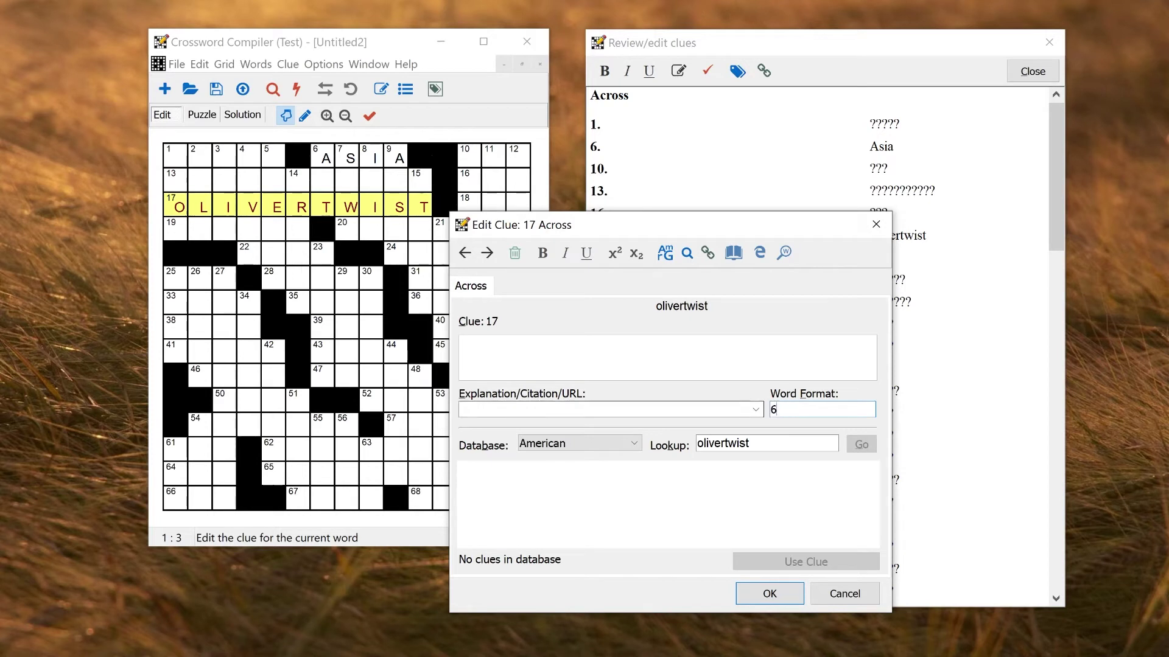
{"action": "type", "text": ",5"}
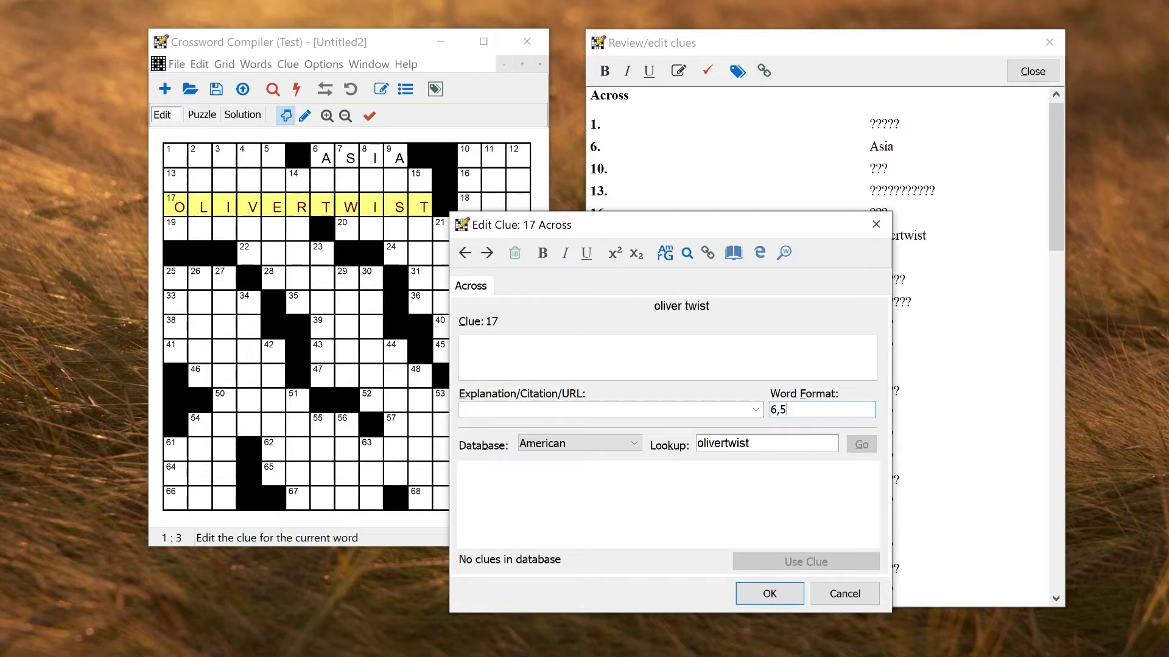
{"action": "key", "text": "BackSpace"}
{"action": "key", "text": "BackSpace"}
{"action": "key", "text": "BackSpace"}
{"action": "type", "text": "11"}
{"action": "right_click", "coordinate": [673, 309]}
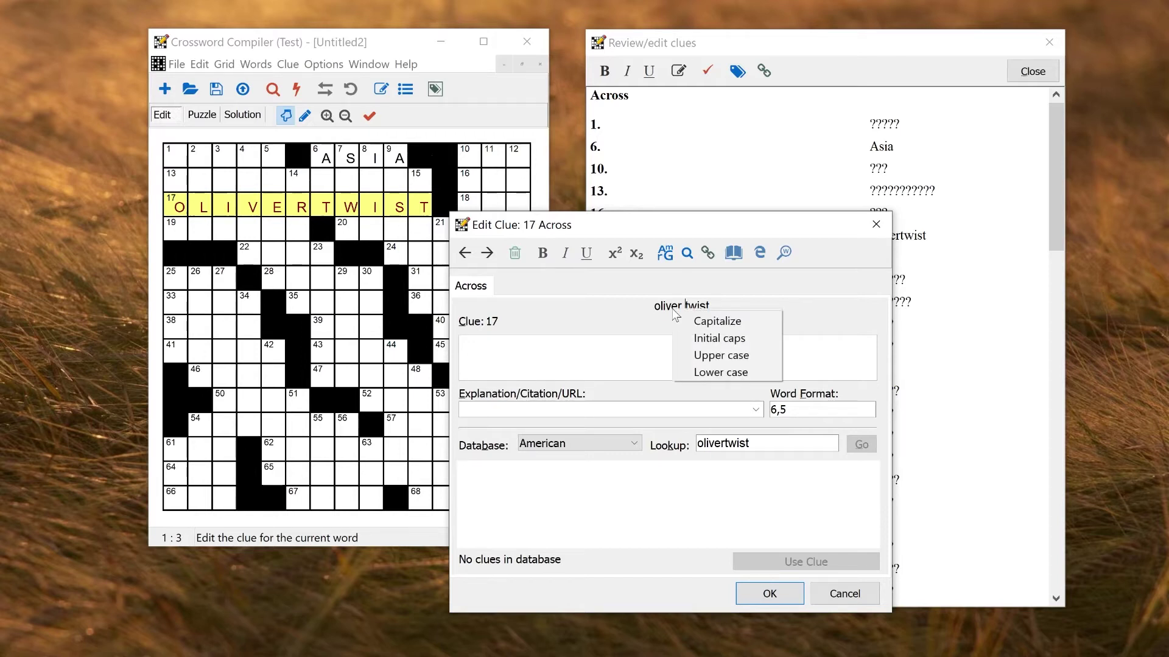
Capitalise both words so the 17 Across answer reads Oliver Twist, and confirm the clue.
{"action": "left_click", "coordinate": [717, 322]}
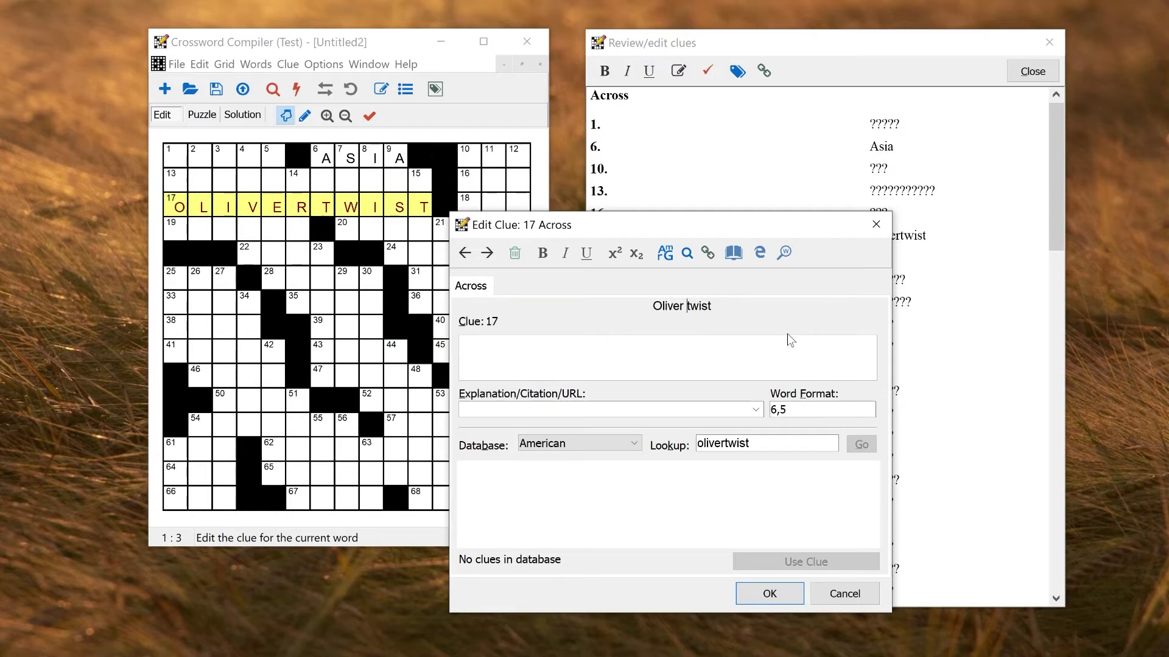
{"action": "key", "text": "ctrl+Right"}
{"action": "key", "text": "Delete"}
{"action": "type", "text": "T"}
{"action": "type", "text": "s"}
{"action": "left_click", "coordinate": [716, 306]}
{"action": "type", "text": "s"}
{"action": "key", "text": "Delete"}
{"action": "key", "text": "Delete"}
{"action": "left_click", "coordinate": [782, 594]}
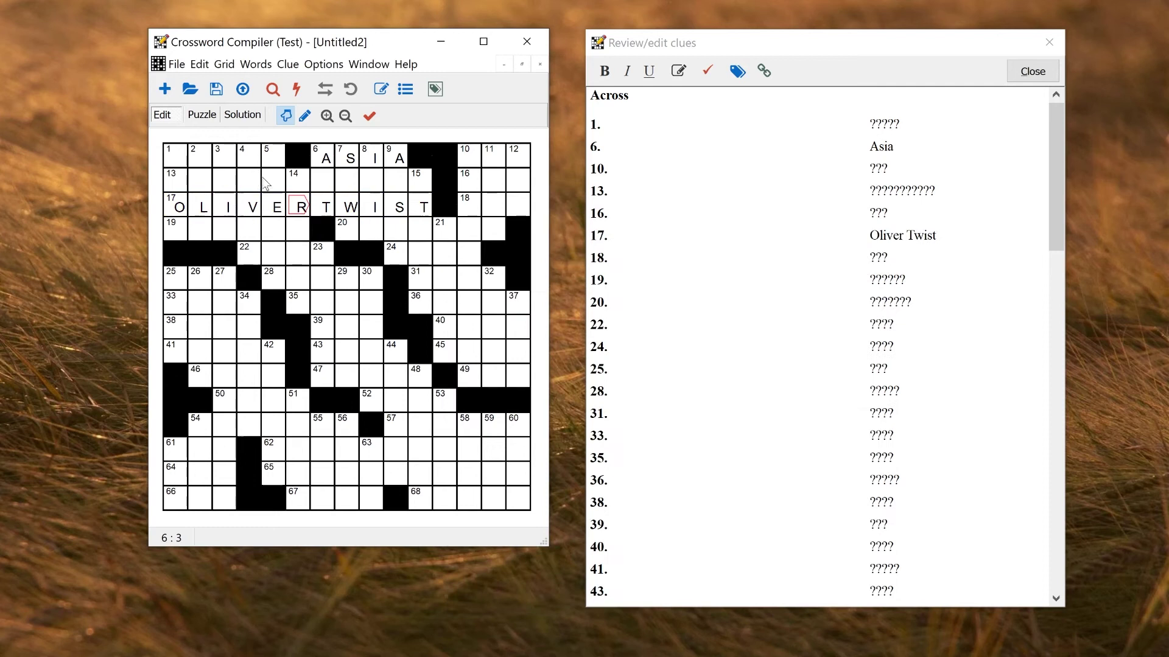
Autofill and accept the remaining grid, then scroll through the filled clue list.
{"action": "left_click", "coordinate": [297, 85]}
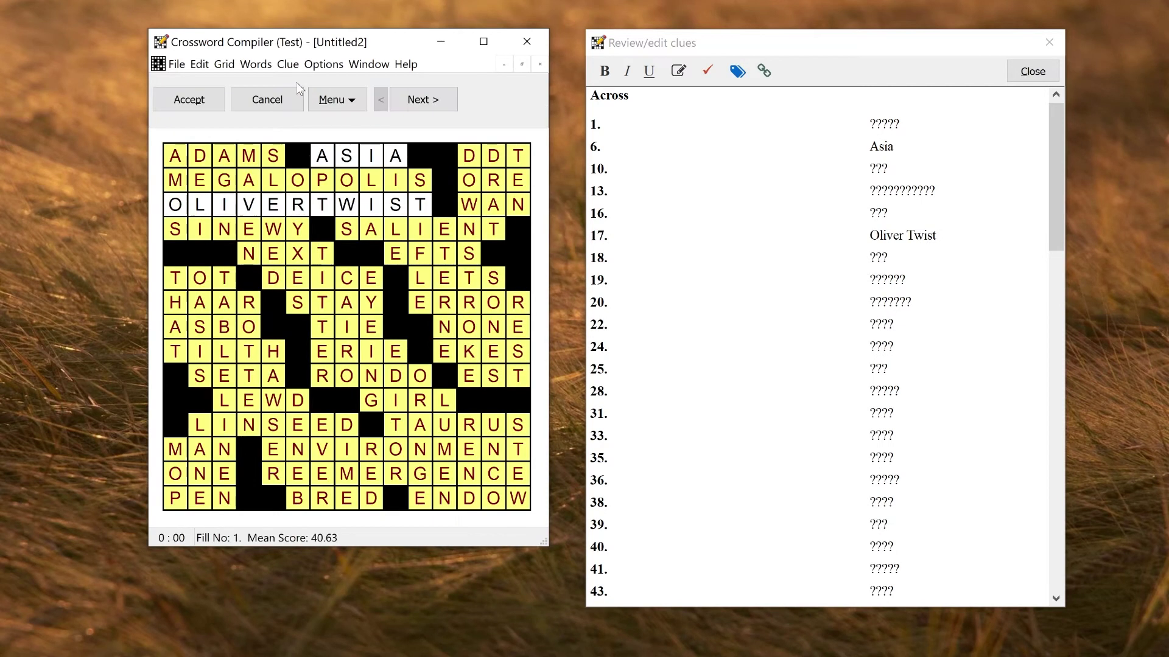
{"action": "left_click", "coordinate": [196, 102]}
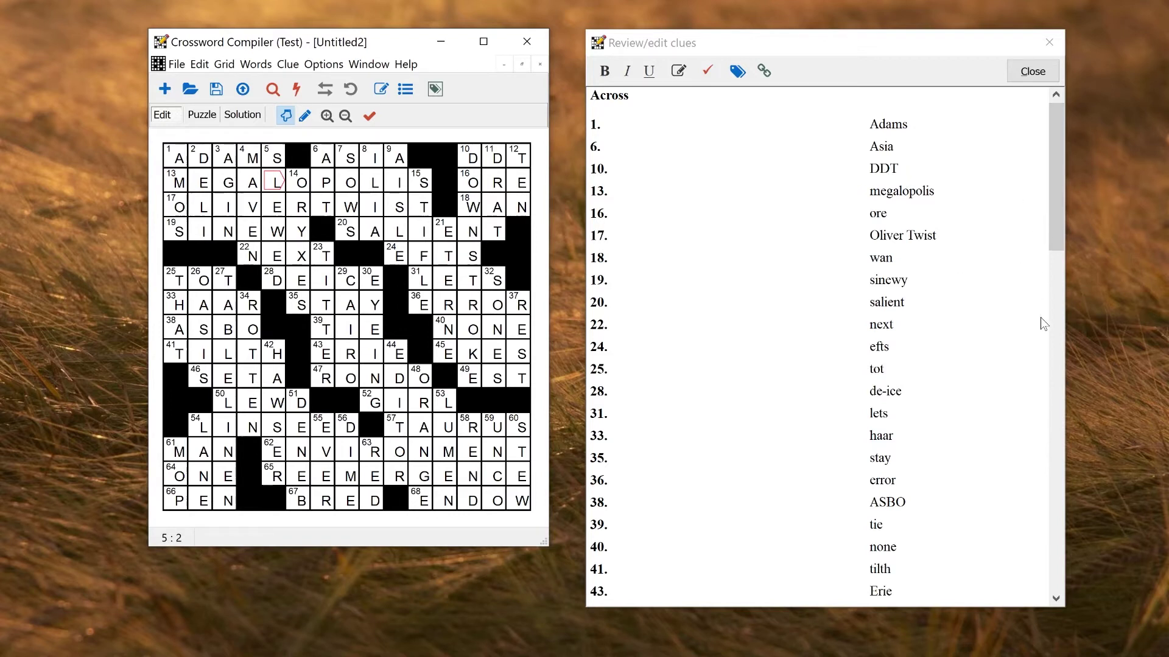
{"action": "left_click_drag", "start_coordinate": [1056, 244], "coordinate": [1012, 537]}
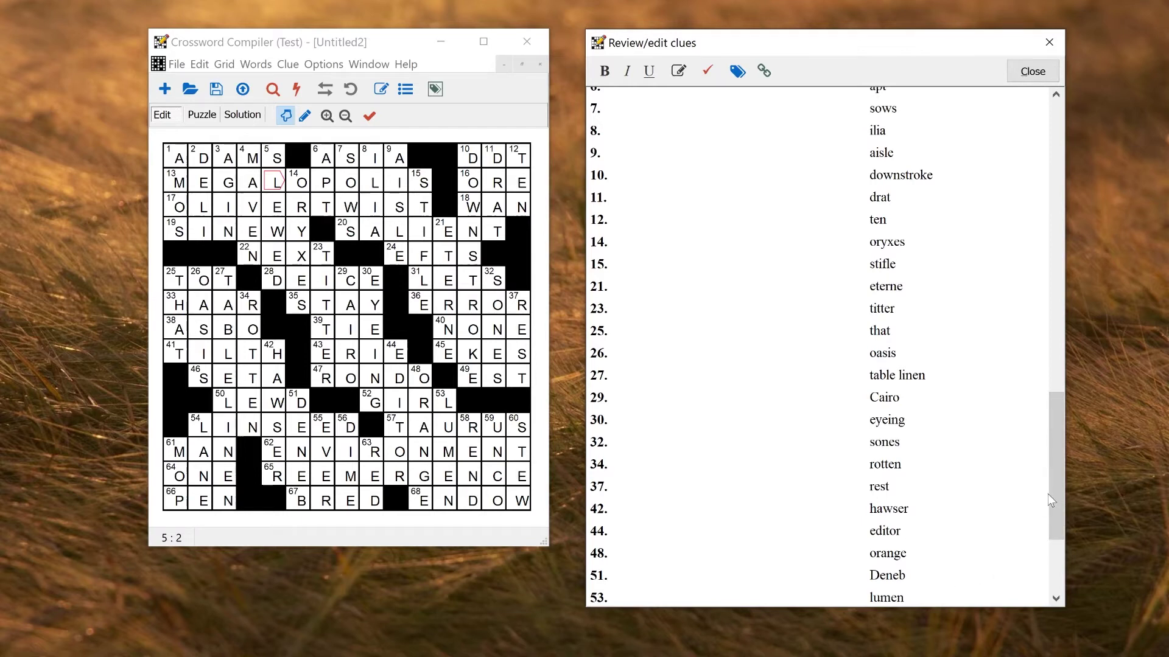
{"action": "left_click_drag", "start_coordinate": [1052, 501], "coordinate": [1052, 566]}
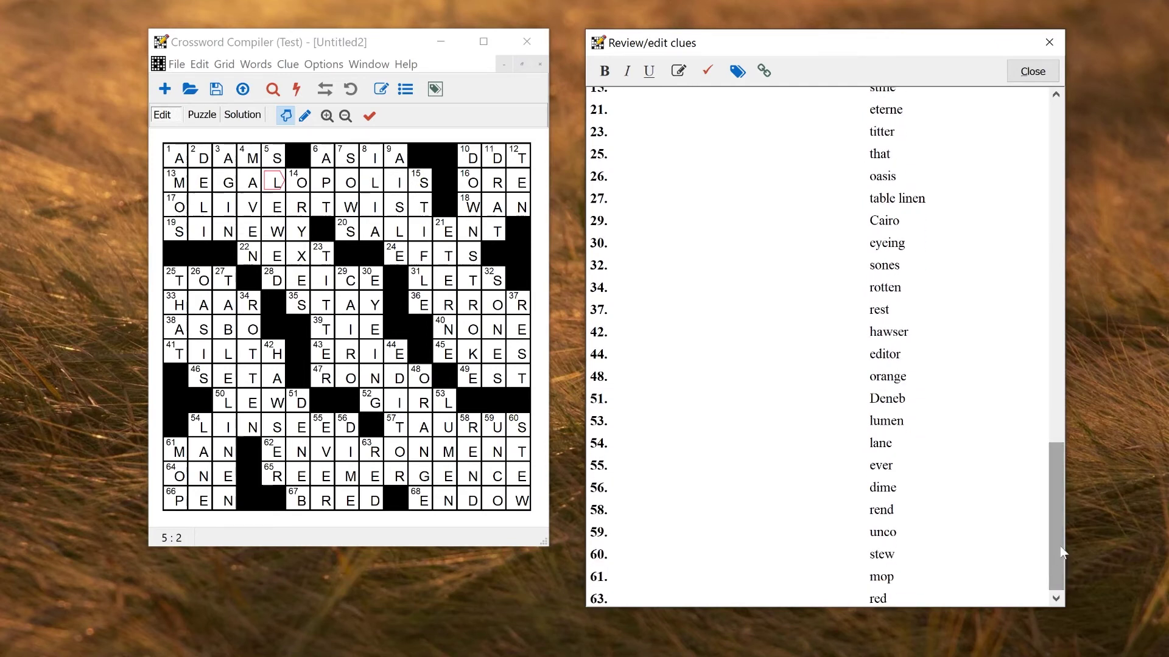
{"action": "left_click_drag", "start_coordinate": [1060, 546], "coordinate": [1059, 151]}
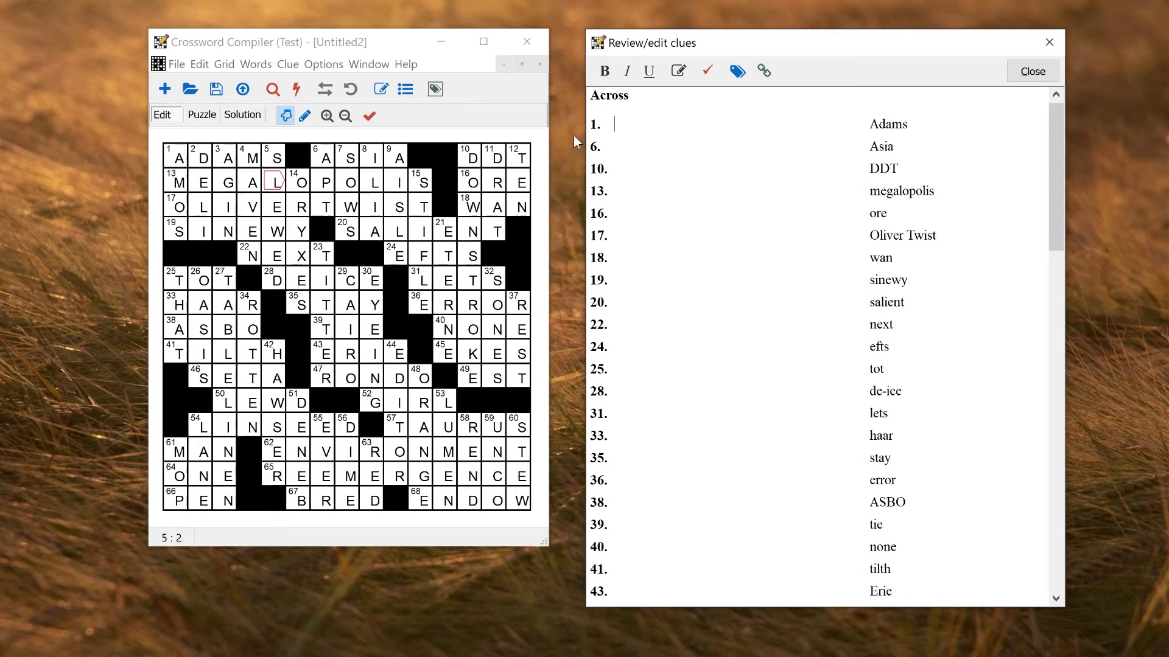
{"action": "left_click", "coordinate": [313, 64]}
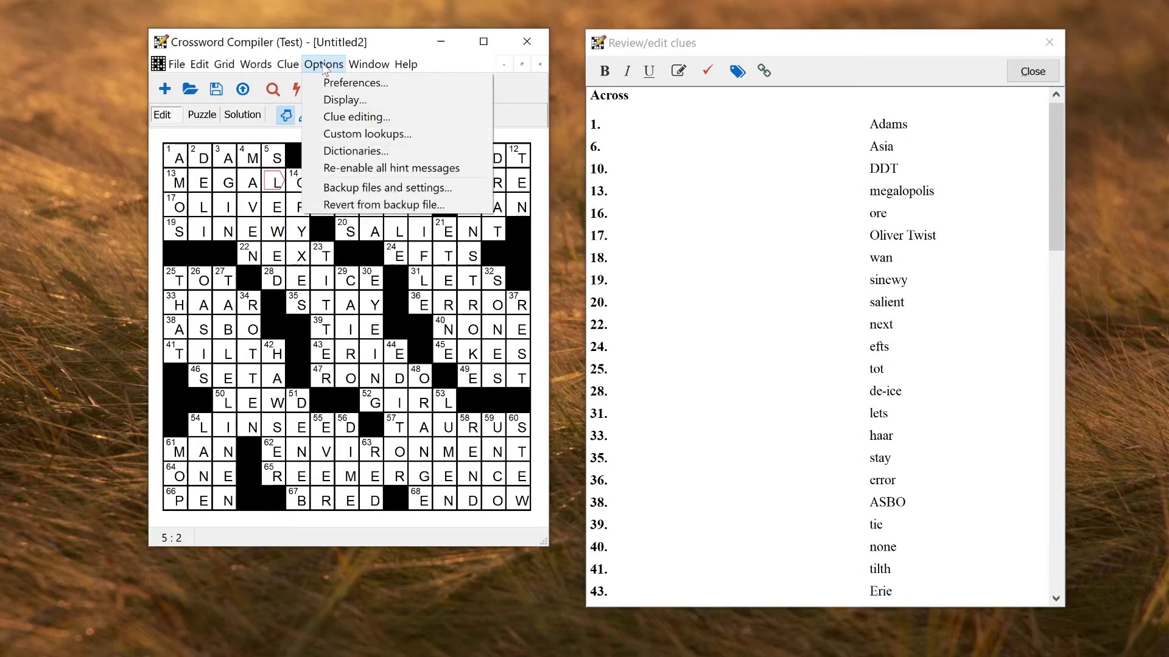
{"action": "left_click", "coordinate": [343, 121]}
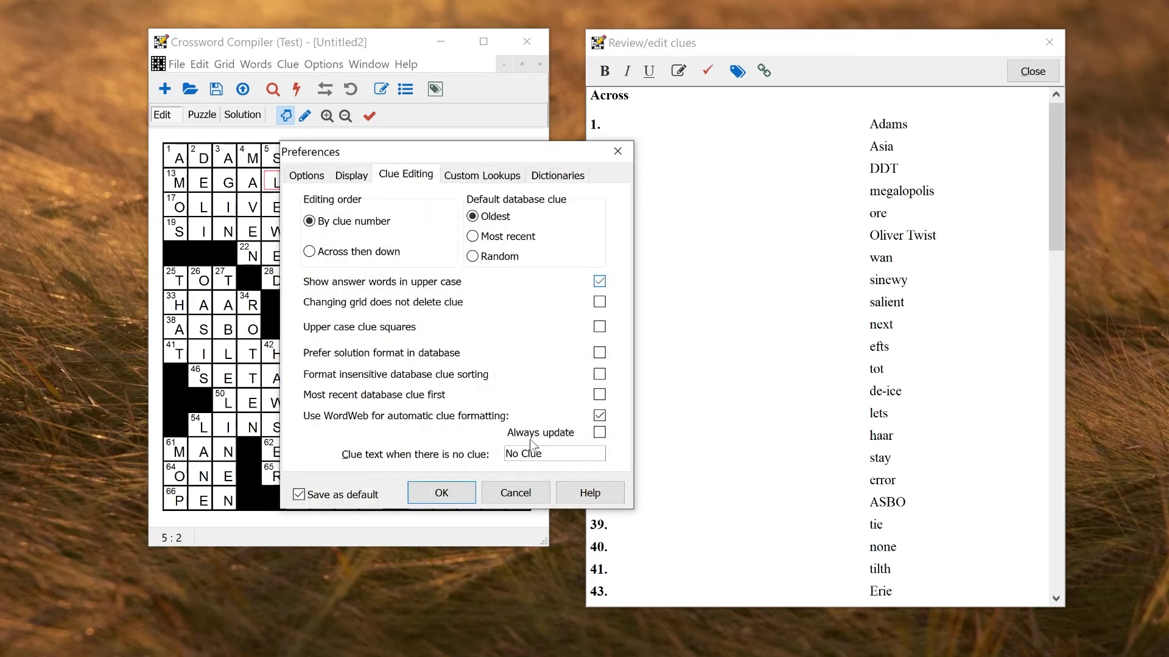
{"action": "left_click", "coordinate": [442, 493]}
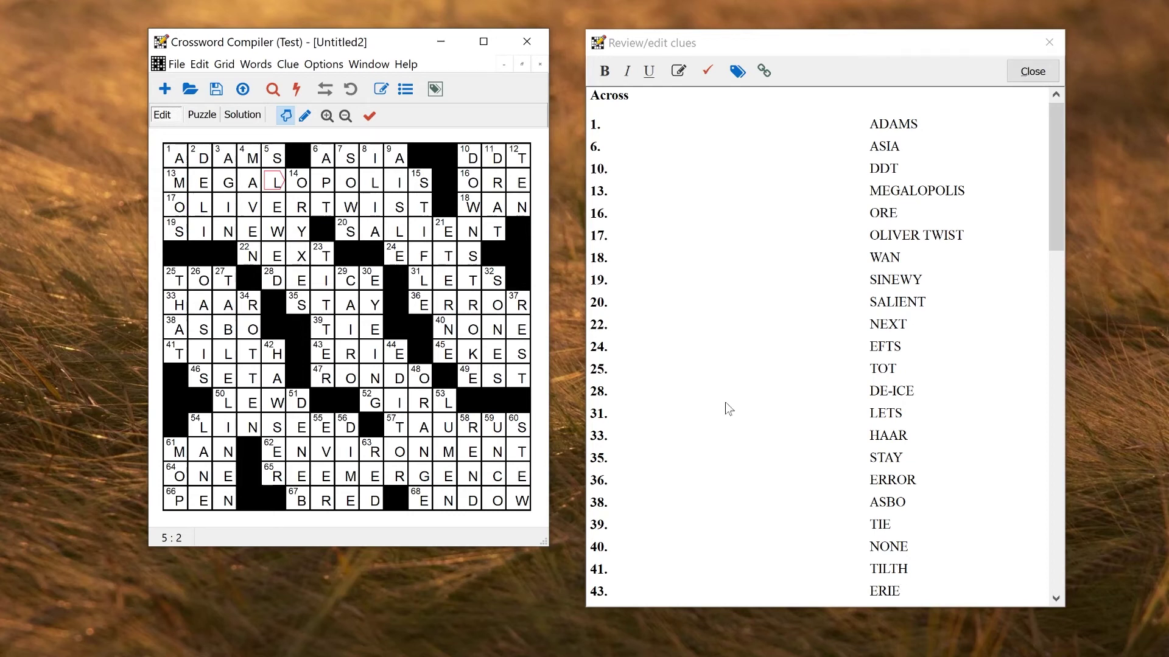
{"action": "left_click", "coordinate": [323, 65]}
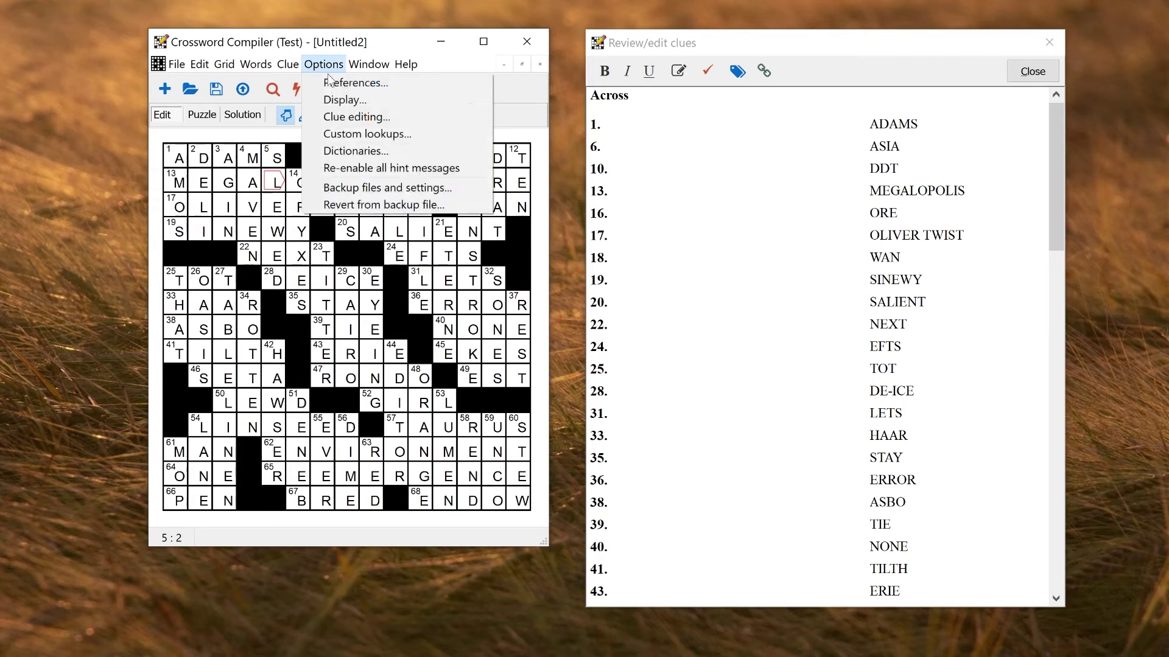
{"action": "left_click", "coordinate": [350, 116]}
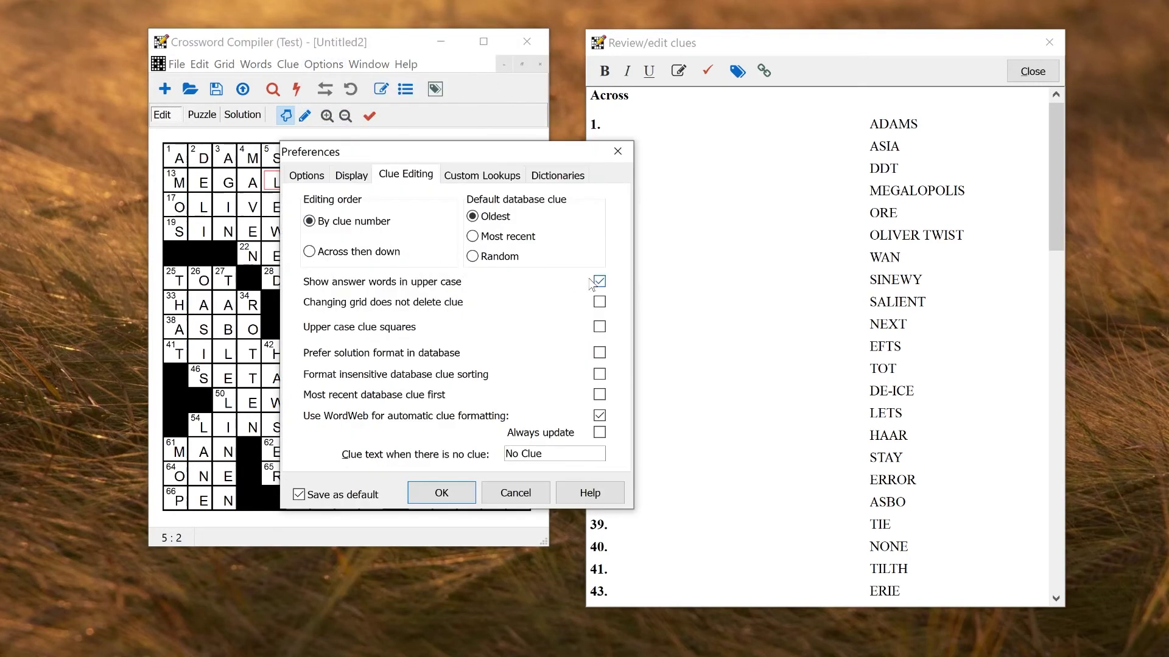
{"action": "left_click", "coordinate": [441, 492]}
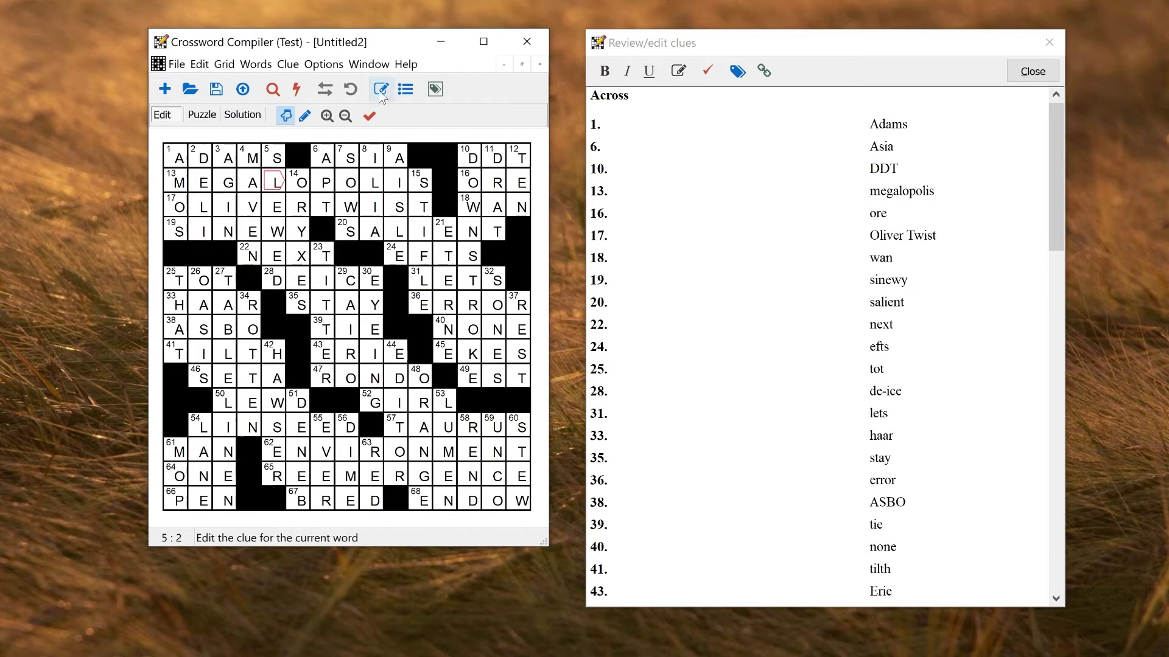
Switch to the Cryptic demo puzzle, preview its print worksheet with clues, then close both windows.
{"action": "left_click", "coordinate": [369, 65]}
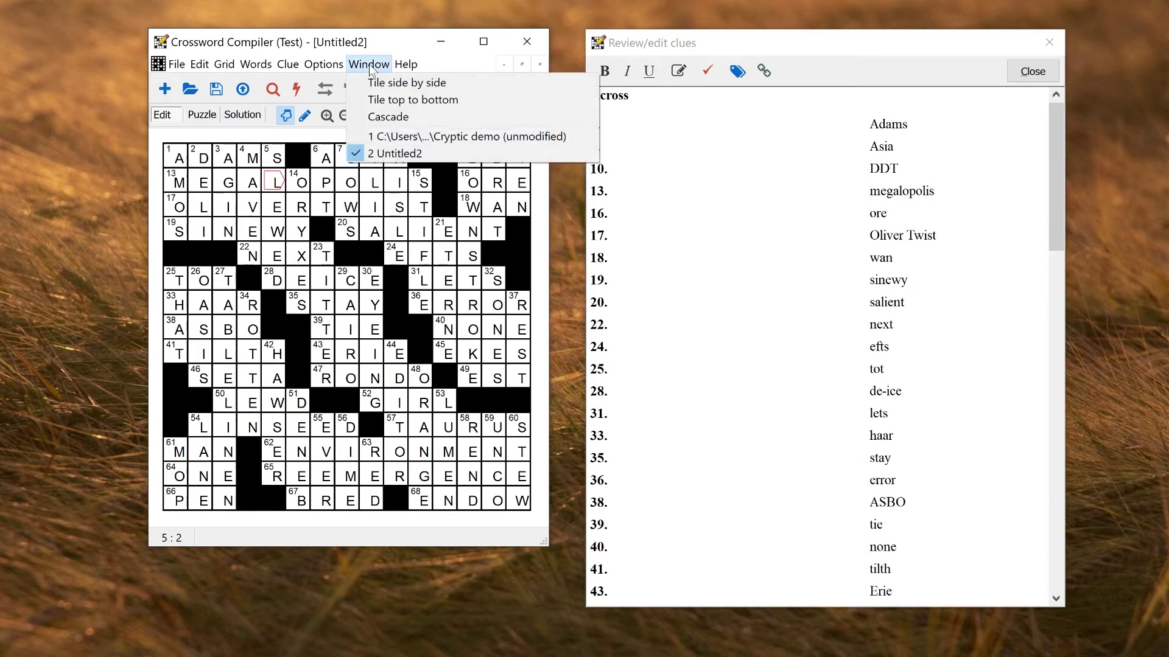
{"action": "left_click", "coordinate": [375, 138]}
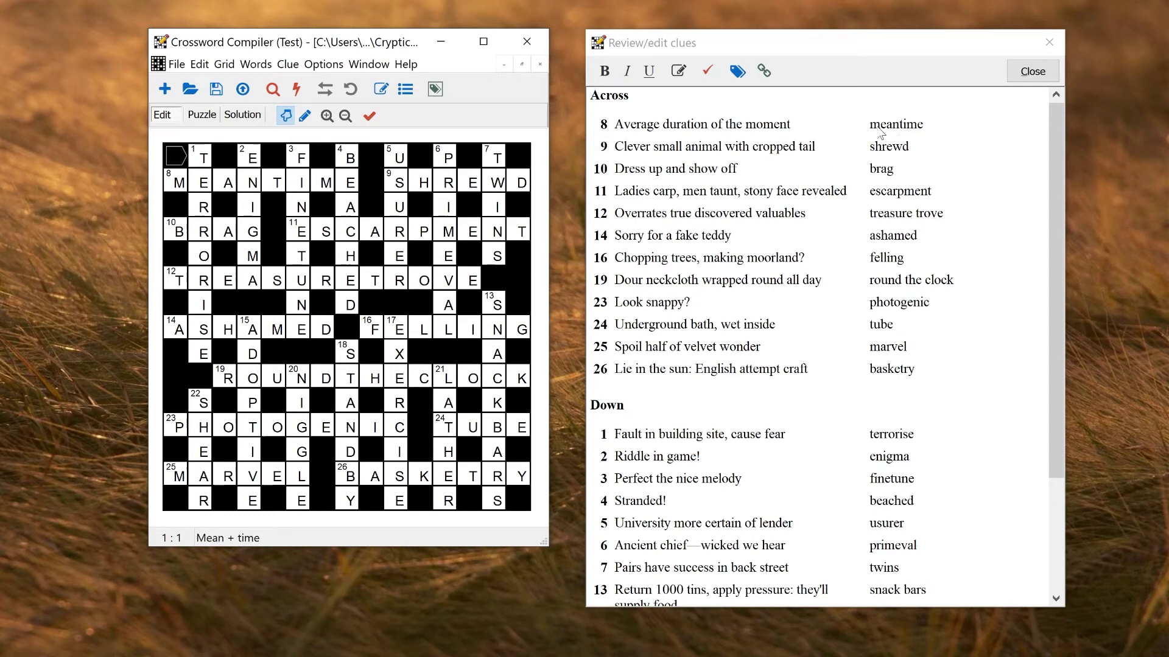
{"action": "left_click", "coordinate": [177, 64]}
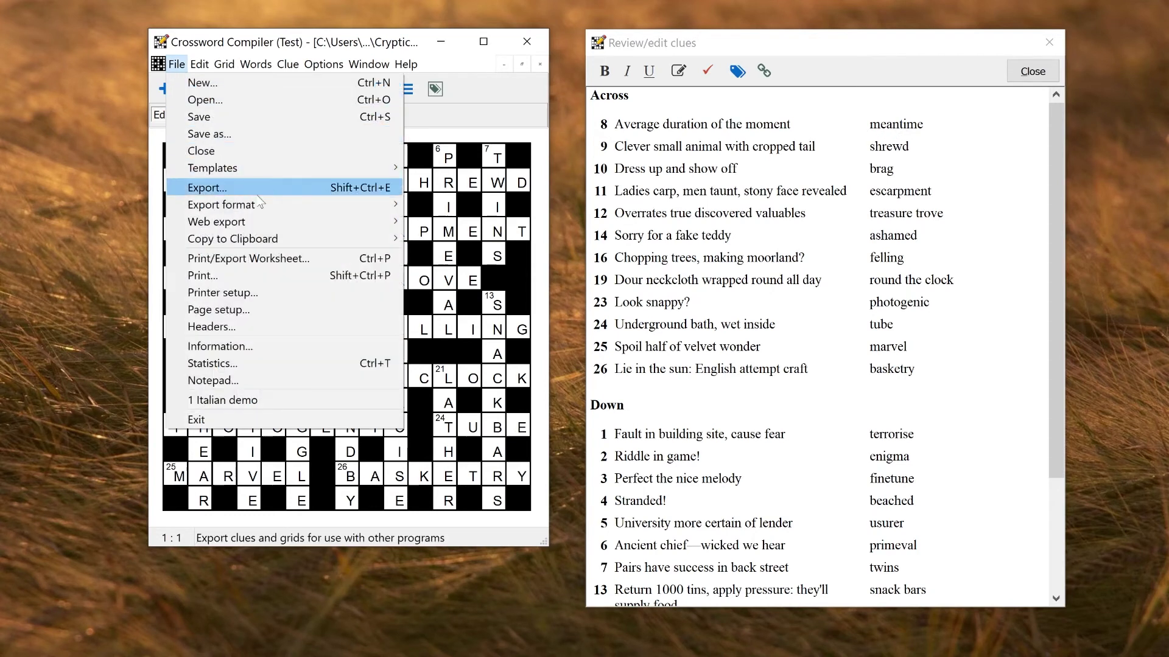
{"action": "left_click", "coordinate": [280, 259]}
{"action": "left_click", "coordinate": [593, 422]}
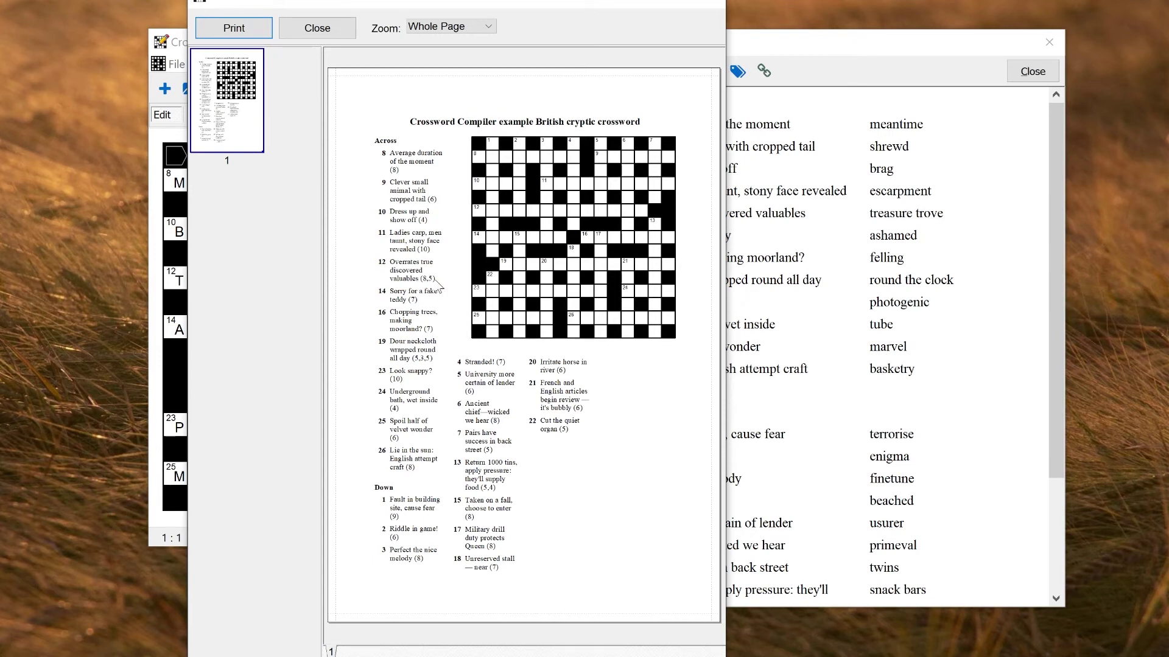
{"action": "left_click", "coordinate": [706, 4]}
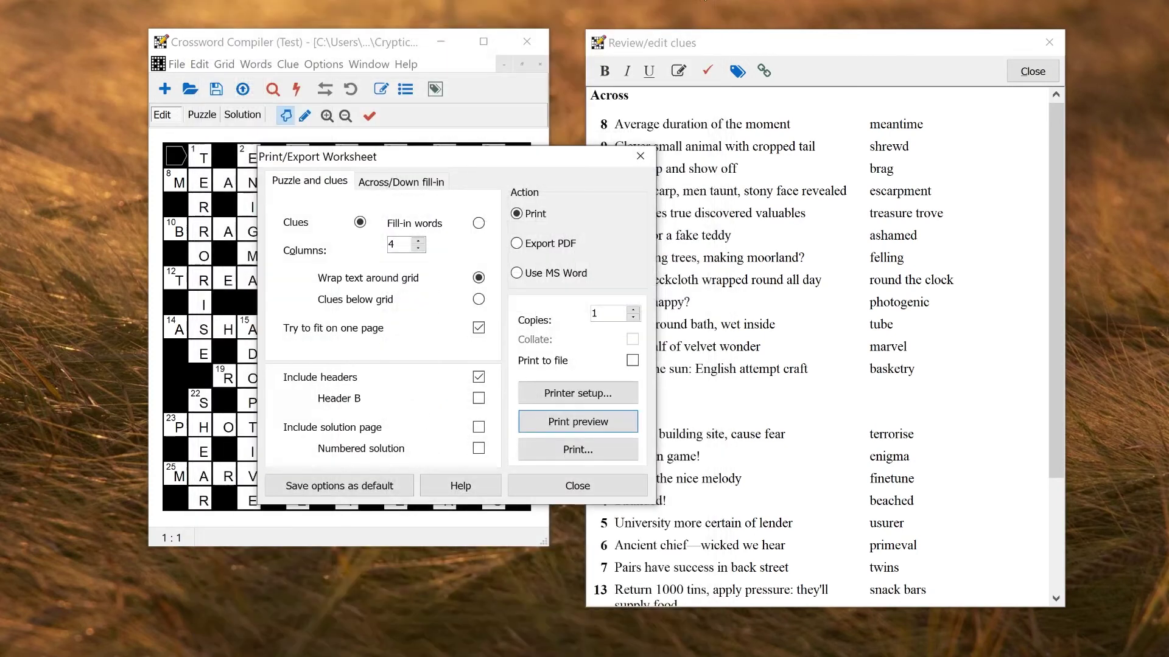
{"action": "left_click", "coordinate": [641, 156]}
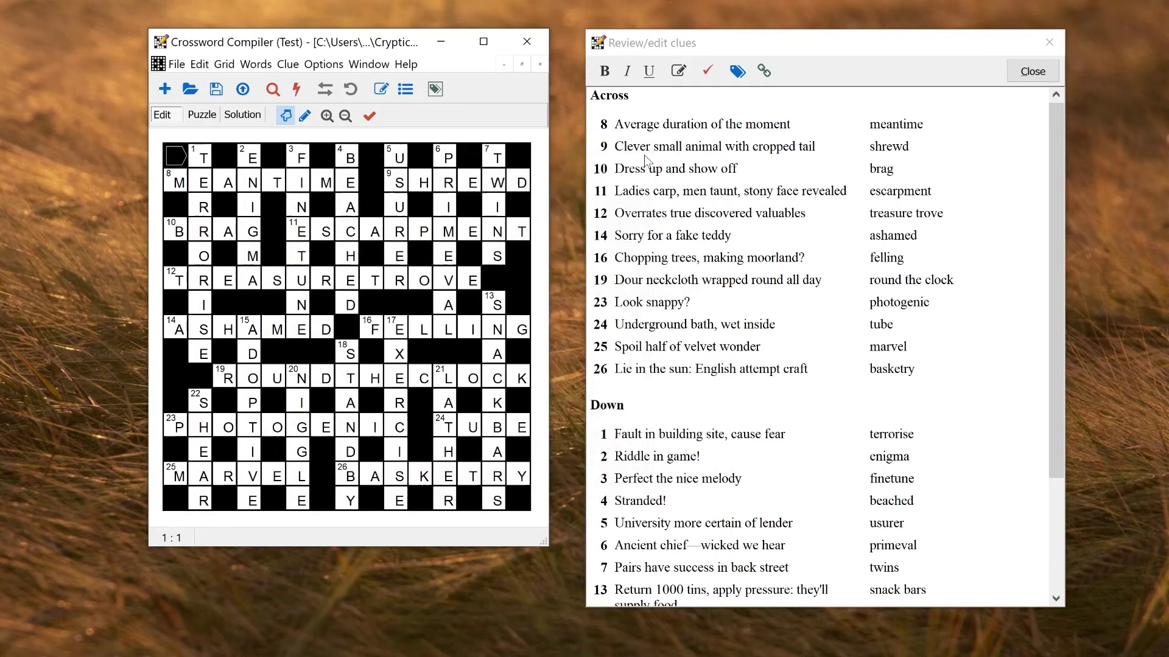
{"action": "left_click", "coordinate": [339, 68]}
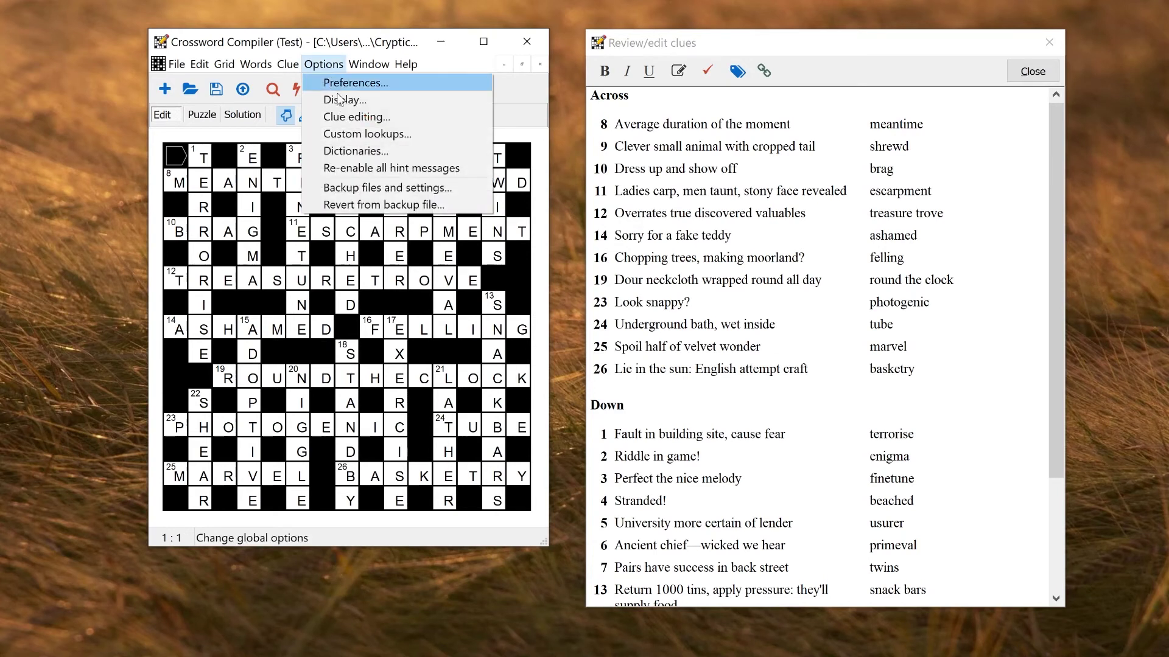
{"action": "mouse_move", "coordinate": [288, 64]}
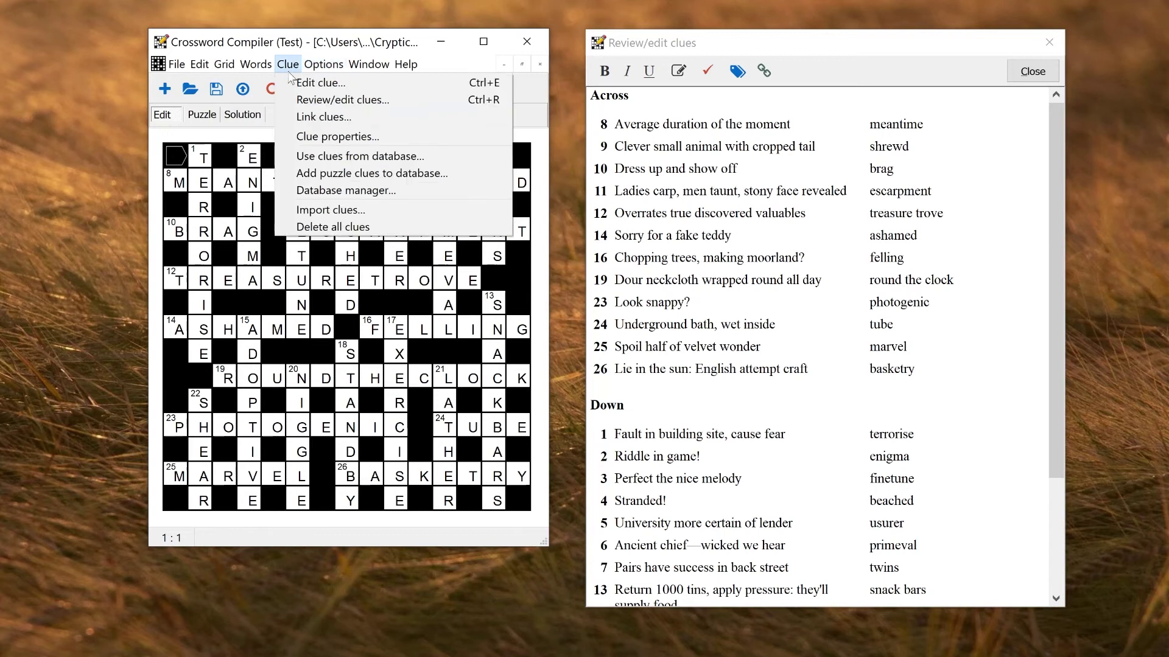
{"action": "left_click", "coordinate": [327, 138]}
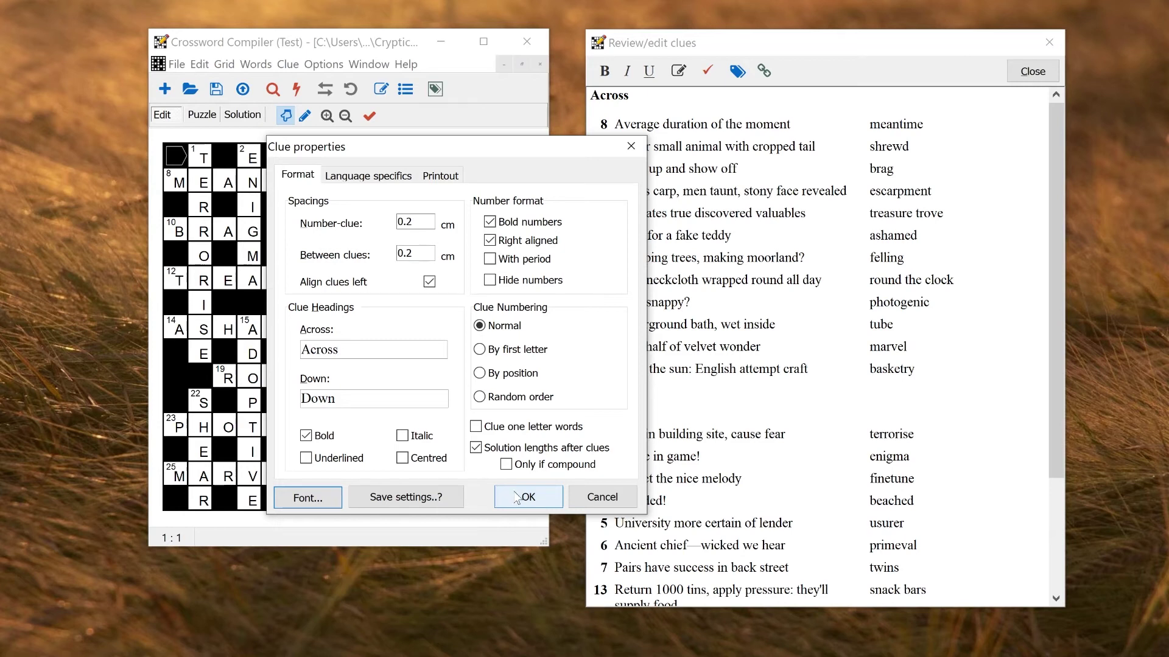
{"action": "left_click", "coordinate": [517, 498]}
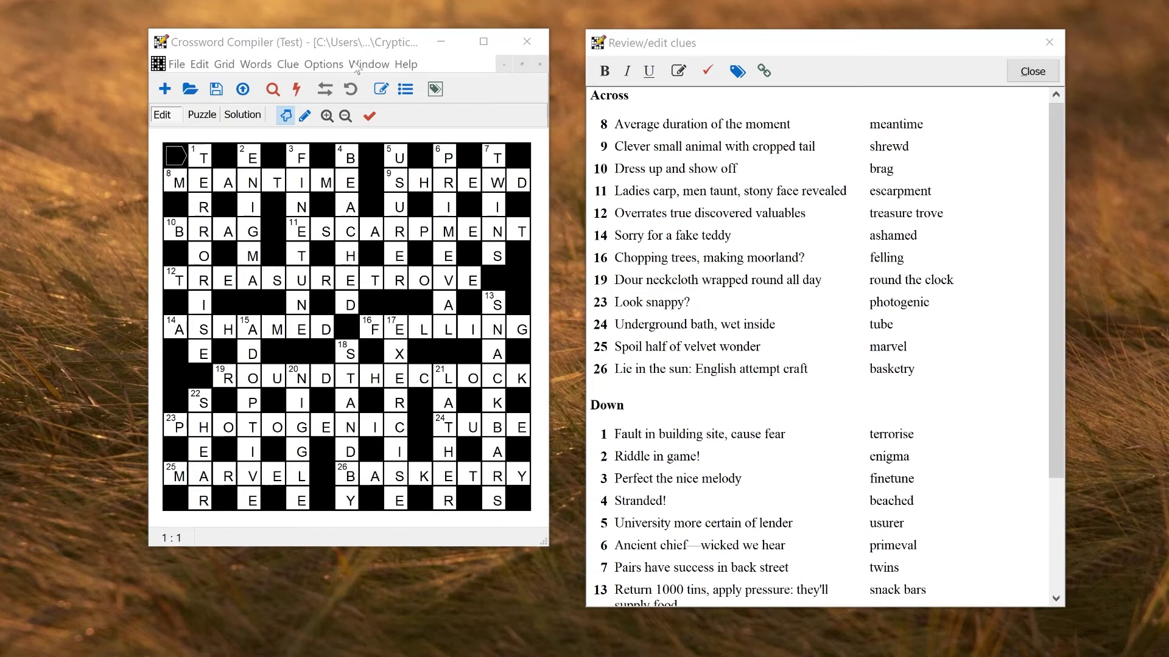
Switch to Untitled2 and undo the grid fill twice, leaving only ASIA and OLIVER TWIST.
{"action": "left_click", "coordinate": [403, 64]}
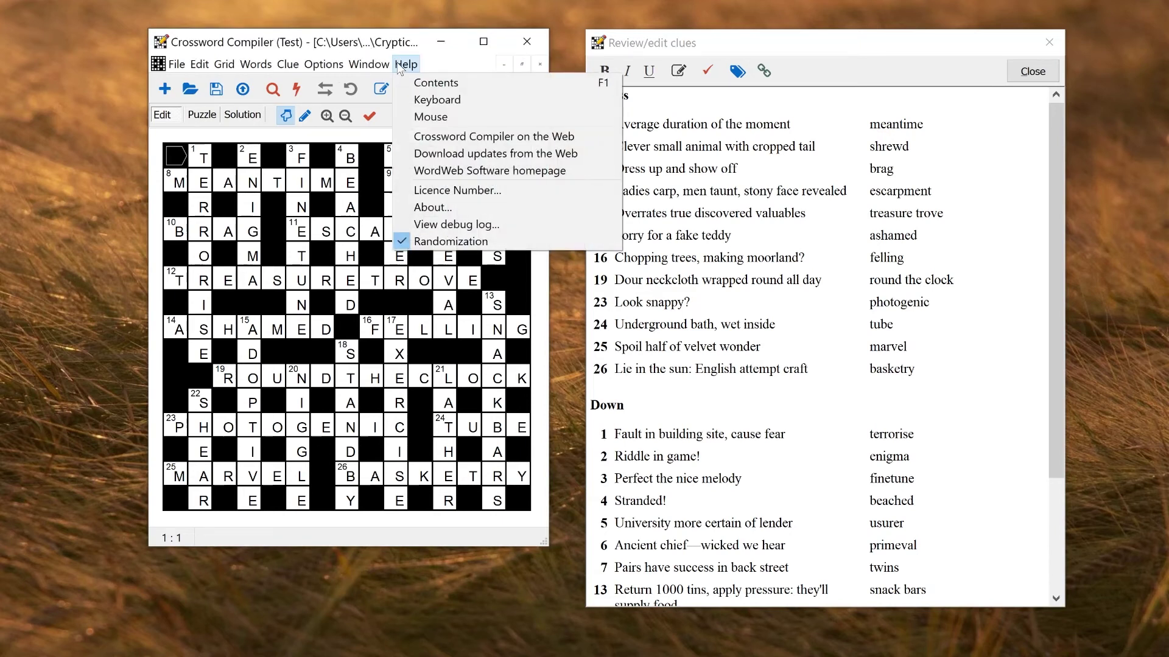
{"action": "mouse_move", "coordinate": [363, 67]}
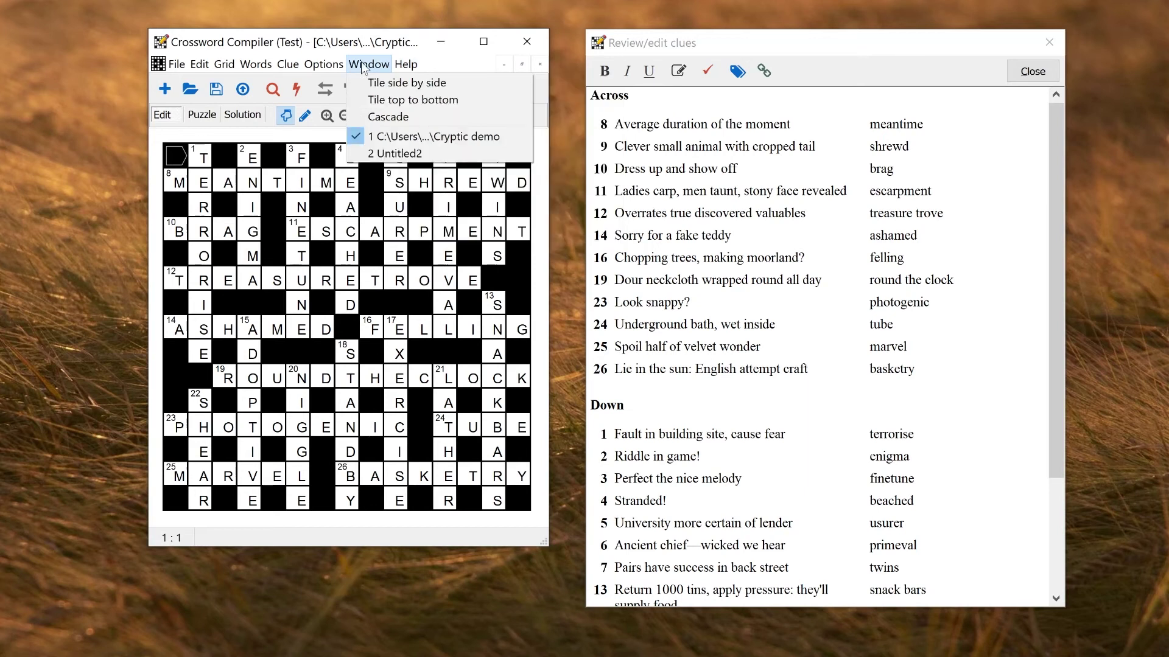
{"action": "left_click", "coordinate": [395, 154]}
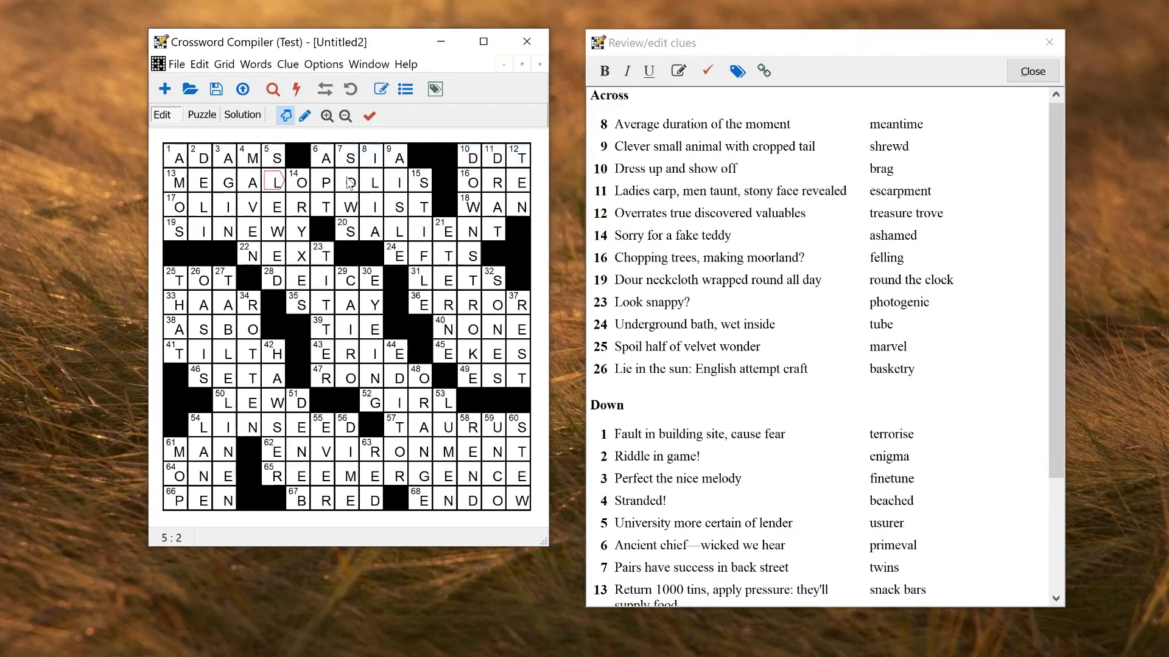
{"action": "left_click", "coordinate": [356, 97]}
{"action": "left_click", "coordinate": [356, 97]}
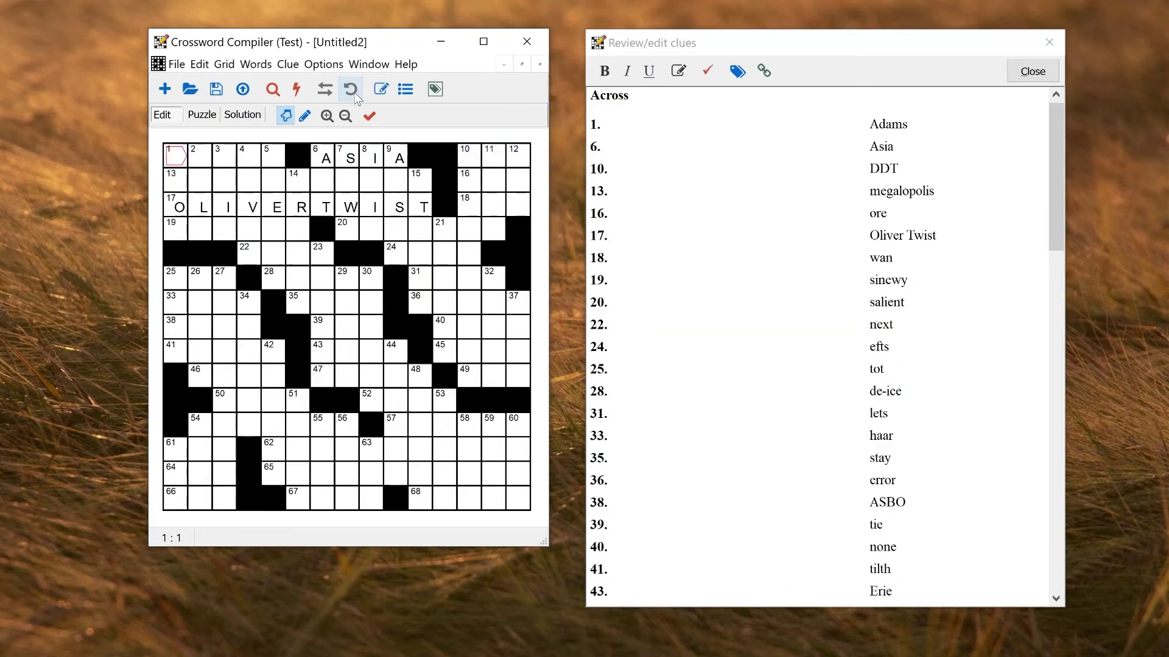
Enter XWORD at 36 Across.
{"action": "left_click", "coordinate": [420, 306]}
{"action": "type", "text": "XWORD"}
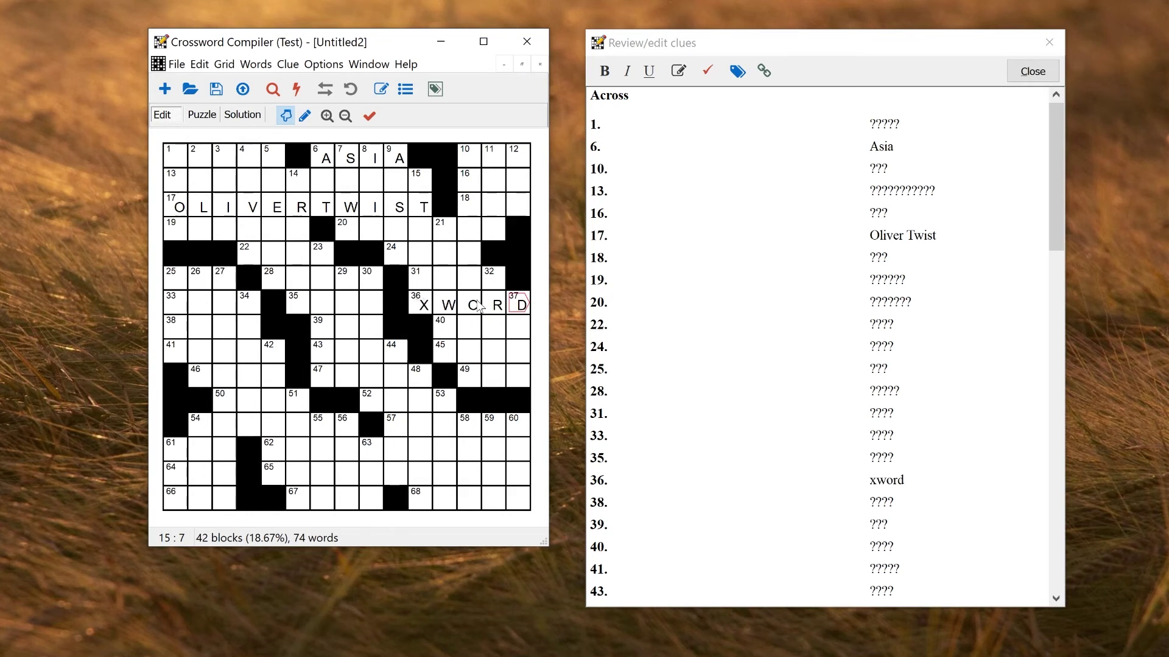
{"action": "left_click", "coordinate": [424, 312]}
{"action": "left_click", "coordinate": [440, 95]}
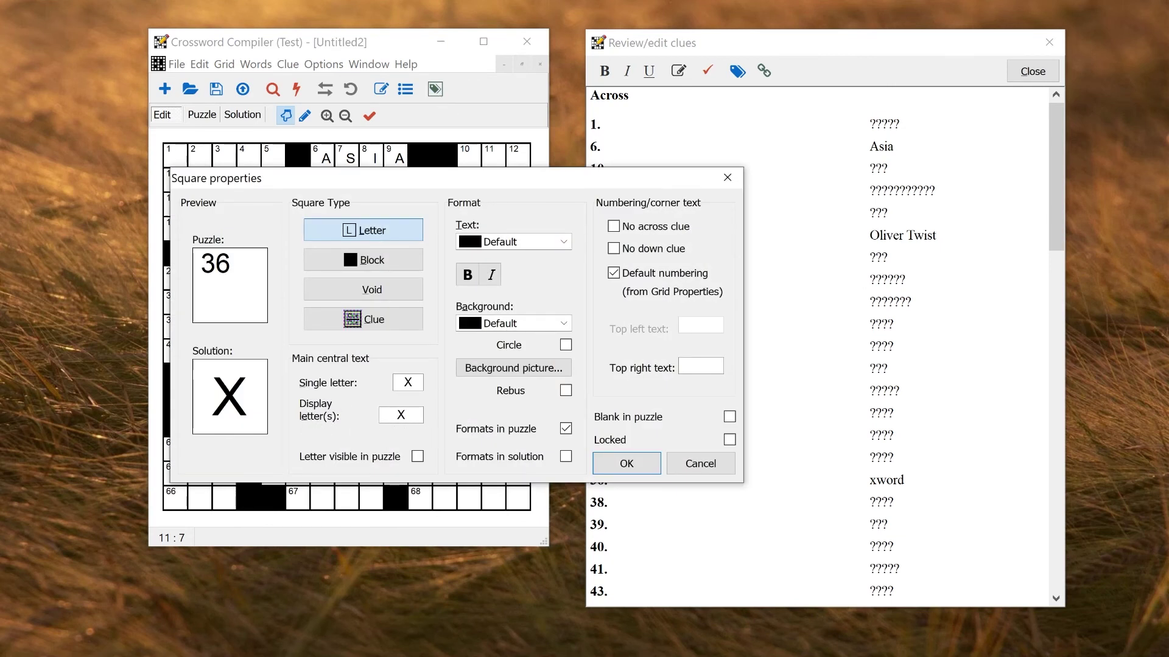
Set the X square's display letters to 'cross' to make it a rebus square.
{"action": "double_click", "coordinate": [402, 414]}
{"action": "type", "text": "cross"}
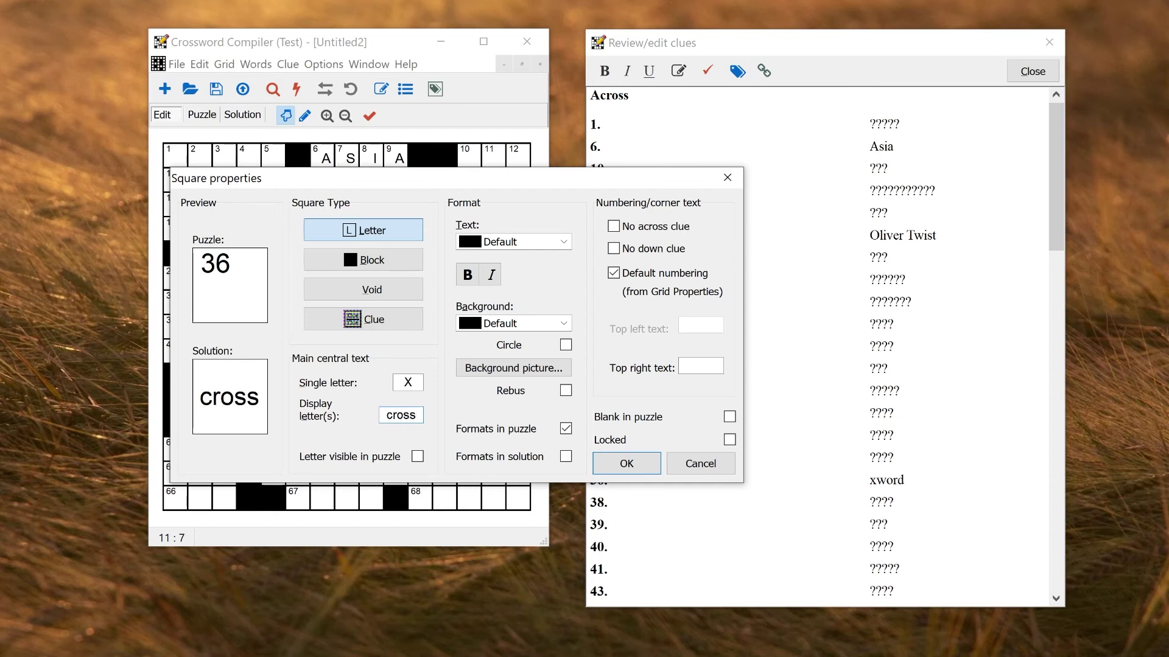
{"action": "left_click", "coordinate": [627, 465]}
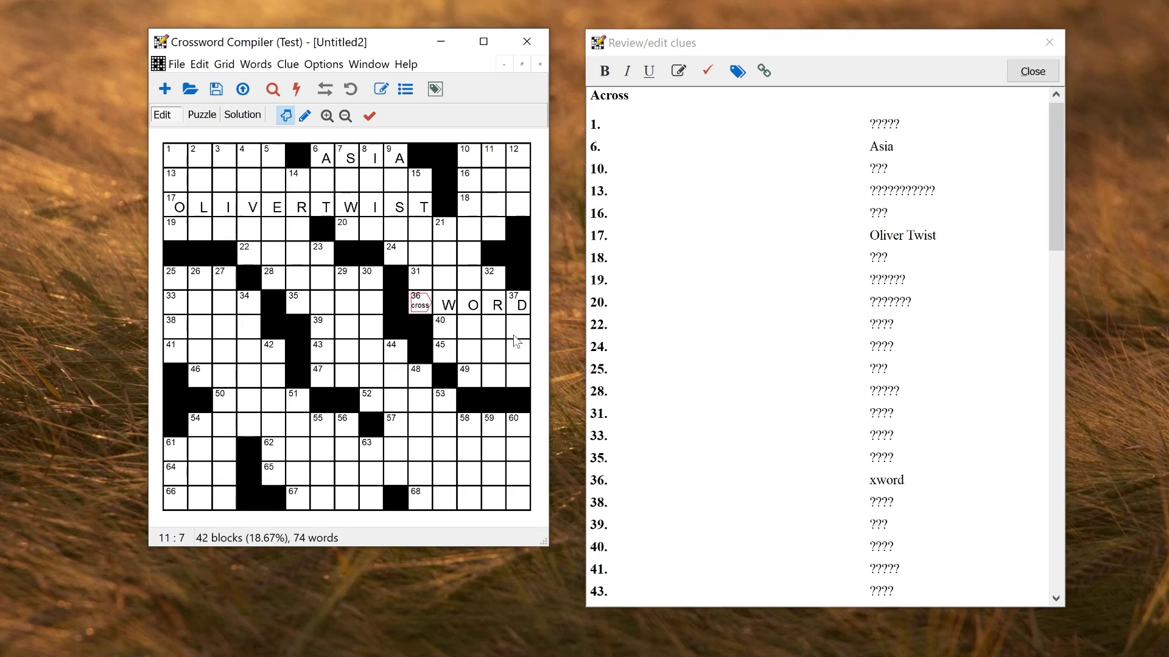
{"action": "key", "text": "Right"}
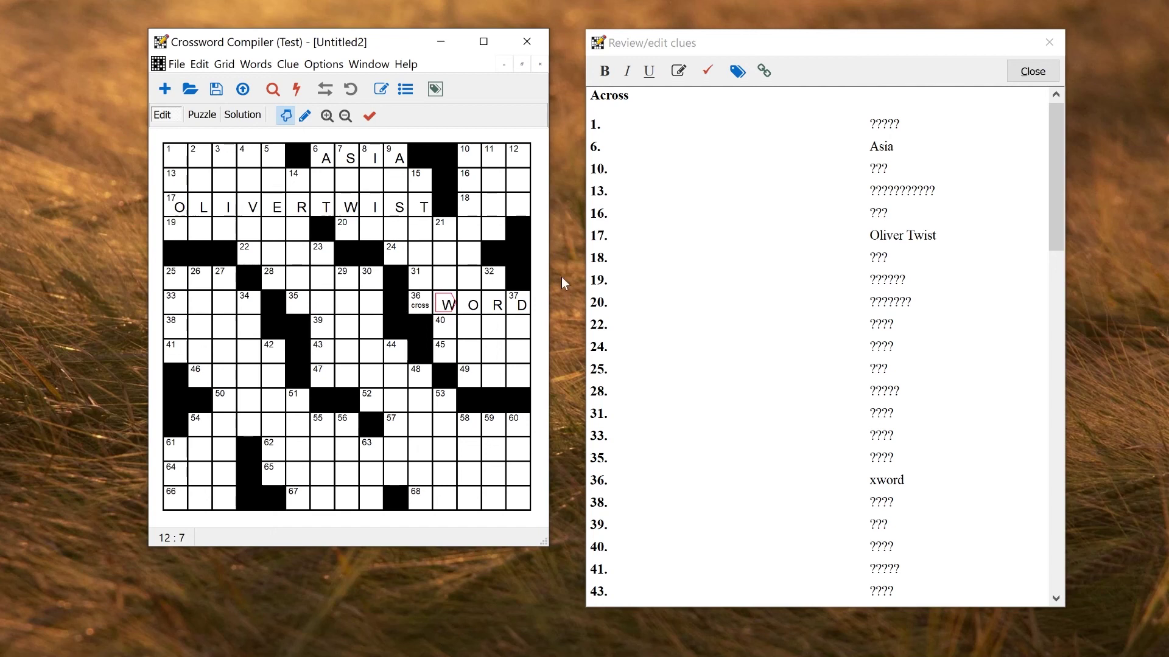
Replace the x in the 36 Across solution with 'cross' so it reads crossword.
{"action": "left_click", "coordinate": [380, 90]}
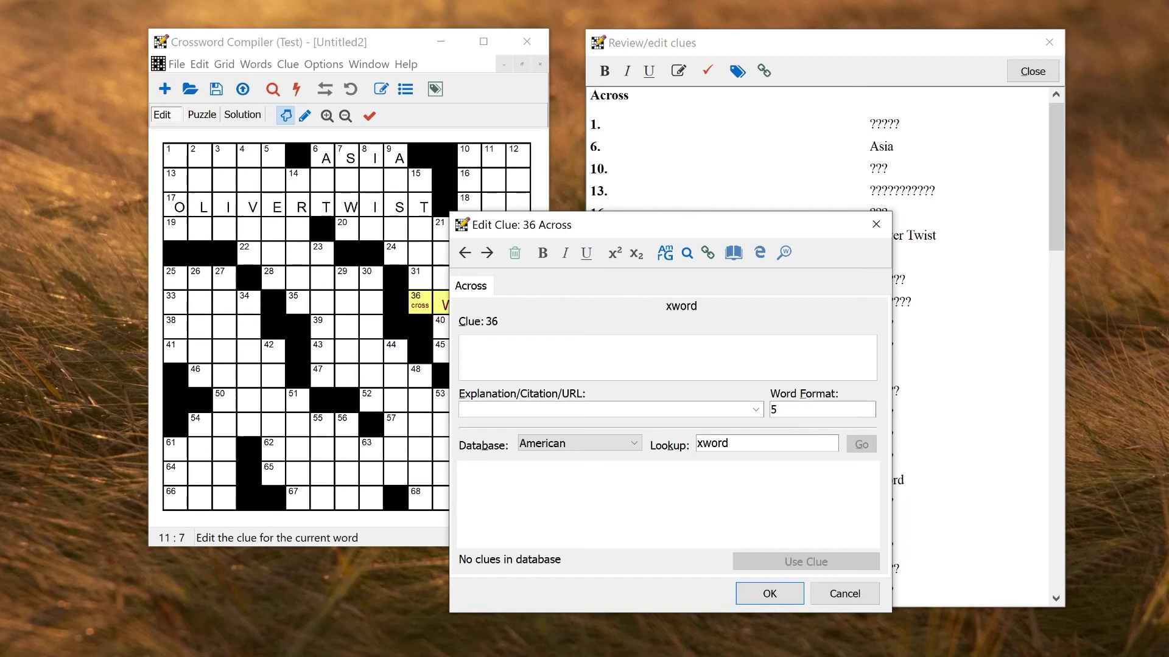
{"action": "key", "text": "BackSpace"}
{"action": "type", "text": "cross"}
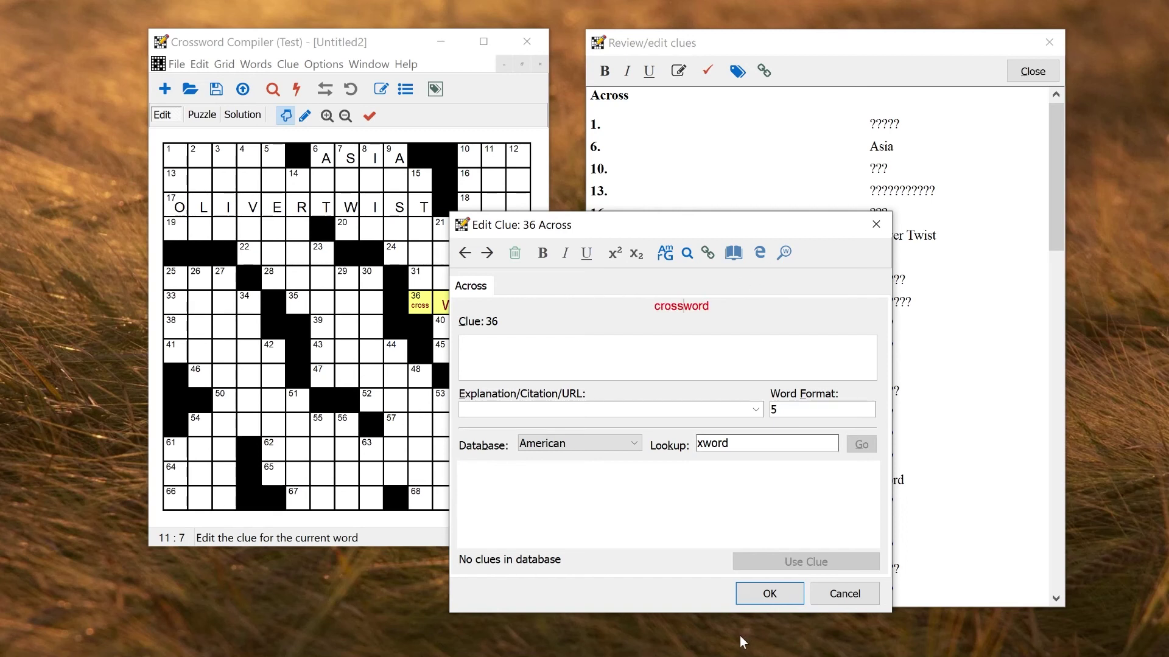
{"action": "left_click", "coordinate": [769, 593]}
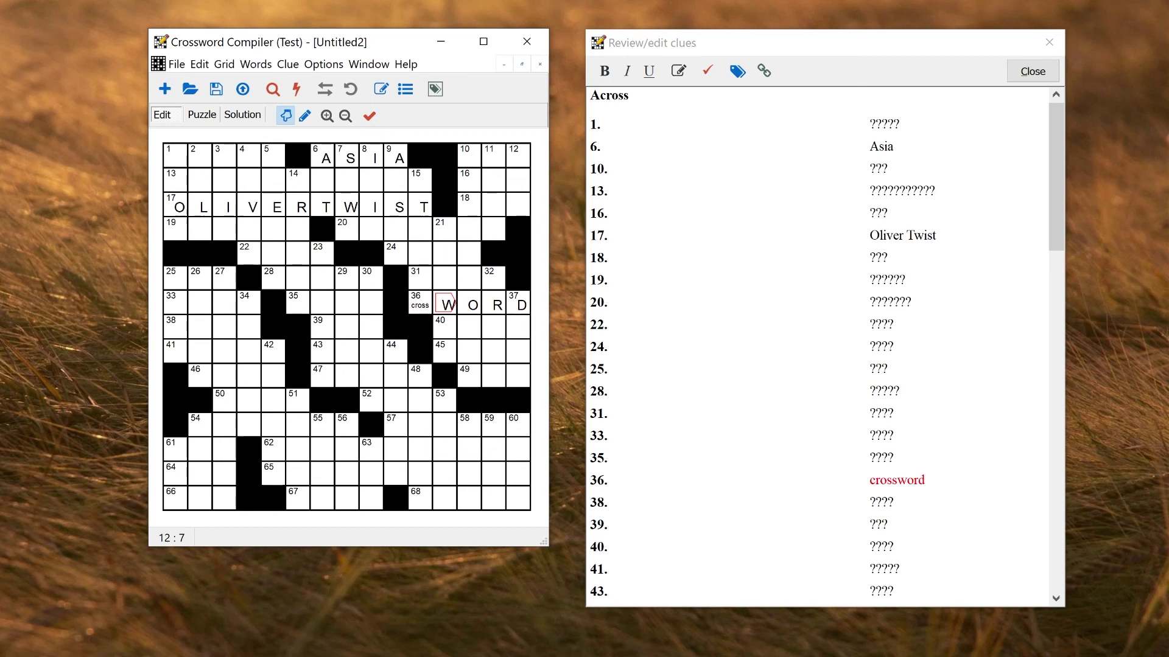
{"action": "left_click", "coordinate": [258, 65]}
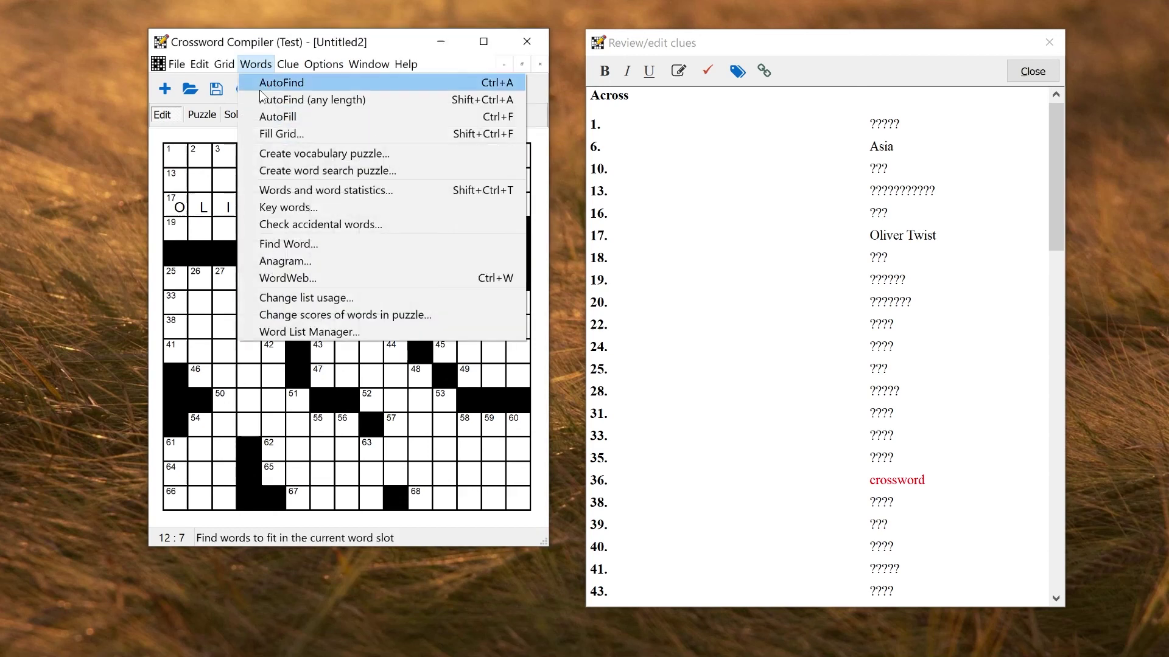
{"action": "left_click", "coordinate": [280, 333]}
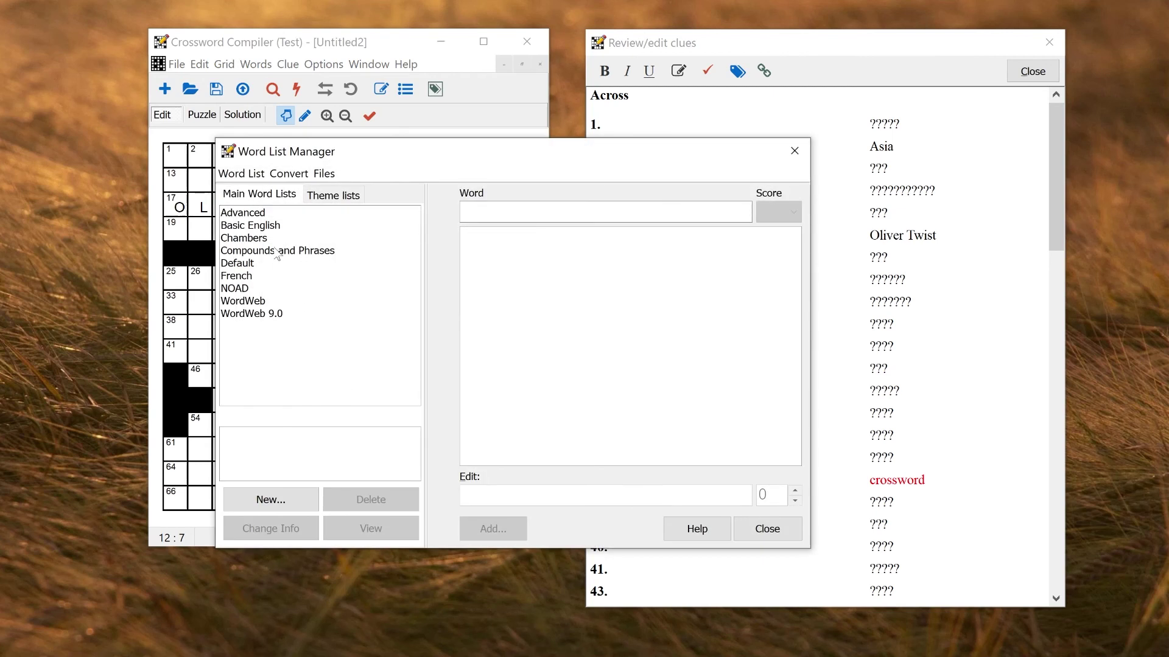
{"action": "left_click", "coordinate": [252, 265]}
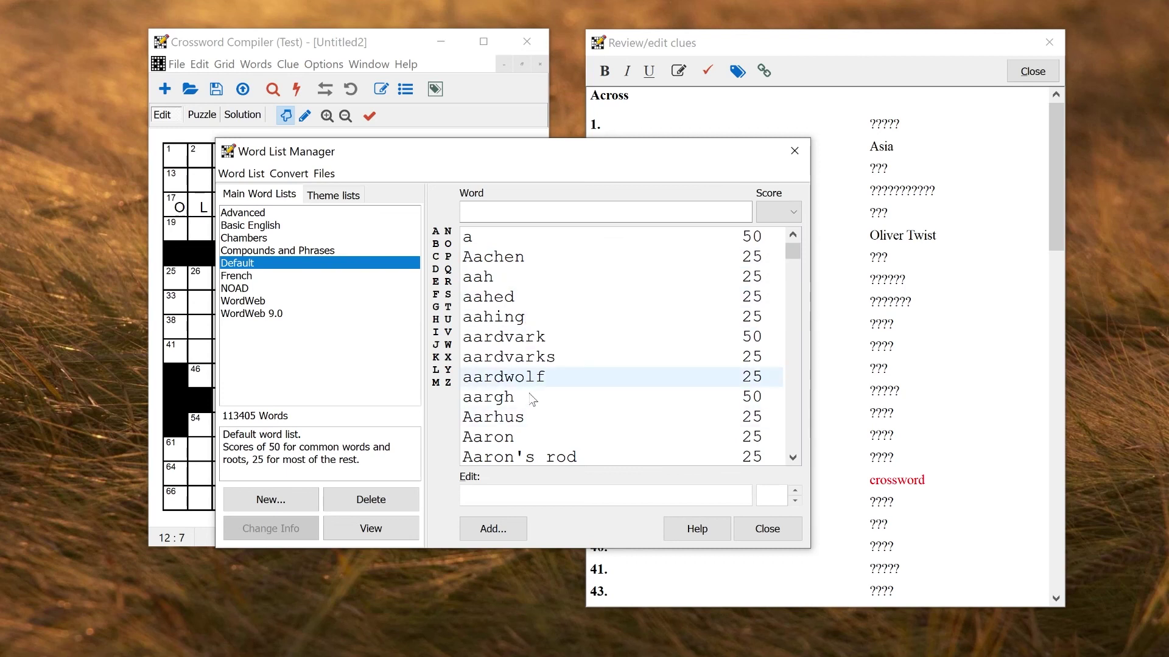
{"action": "left_click", "coordinate": [250, 174]}
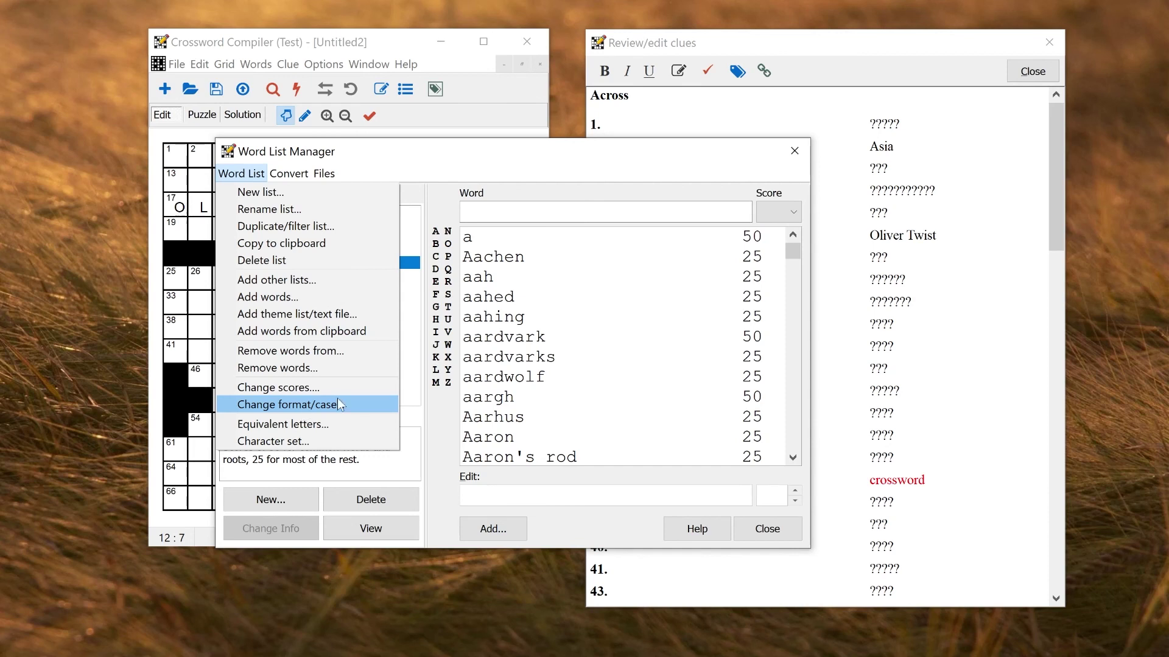
{"action": "left_click", "coordinate": [560, 148]}
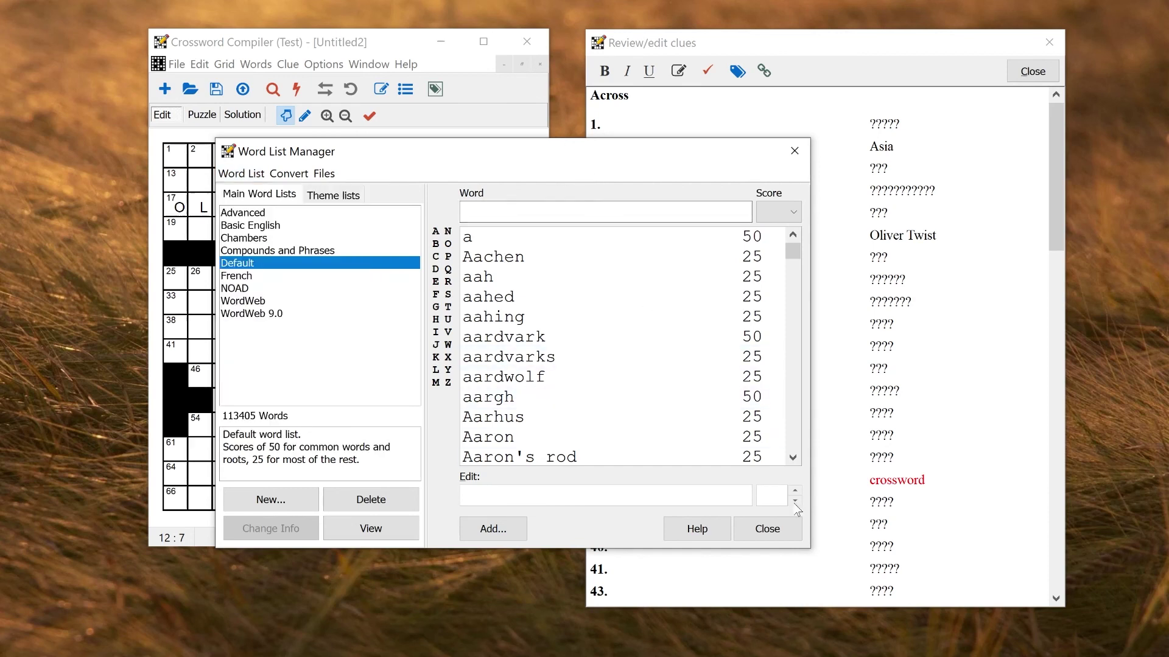
{"action": "left_click", "coordinate": [779, 528]}
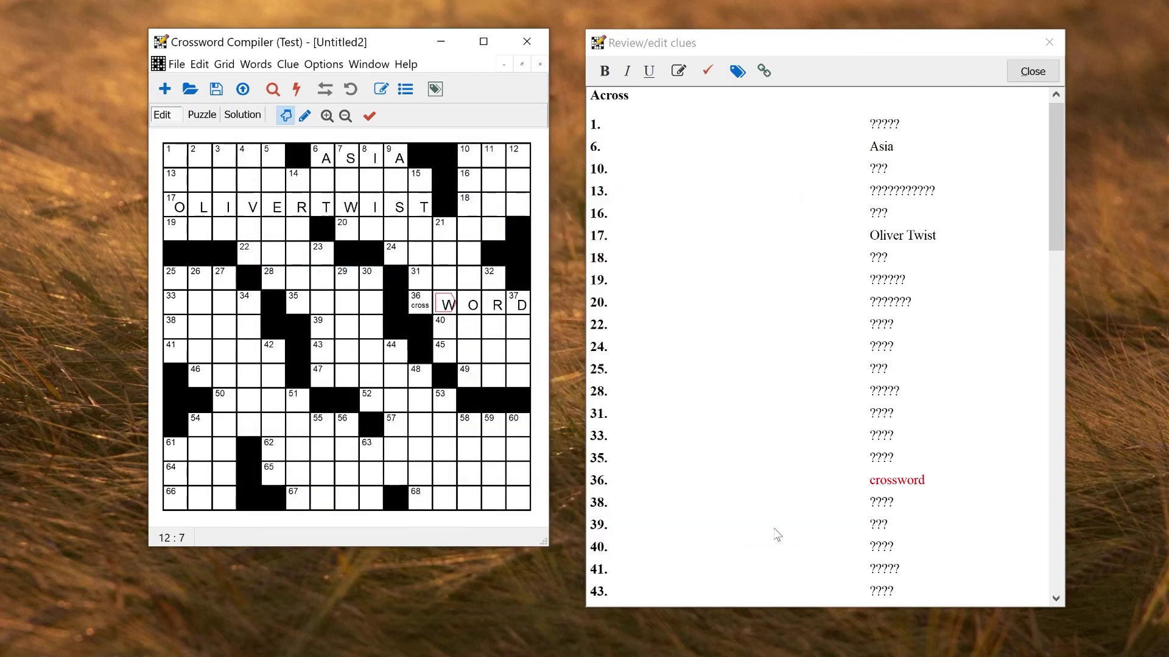
Create a new 15 x 15 puzzle with the Astronomy theme list, skipping the vocabulary puzzle build.
{"action": "left_click", "coordinate": [165, 89]}
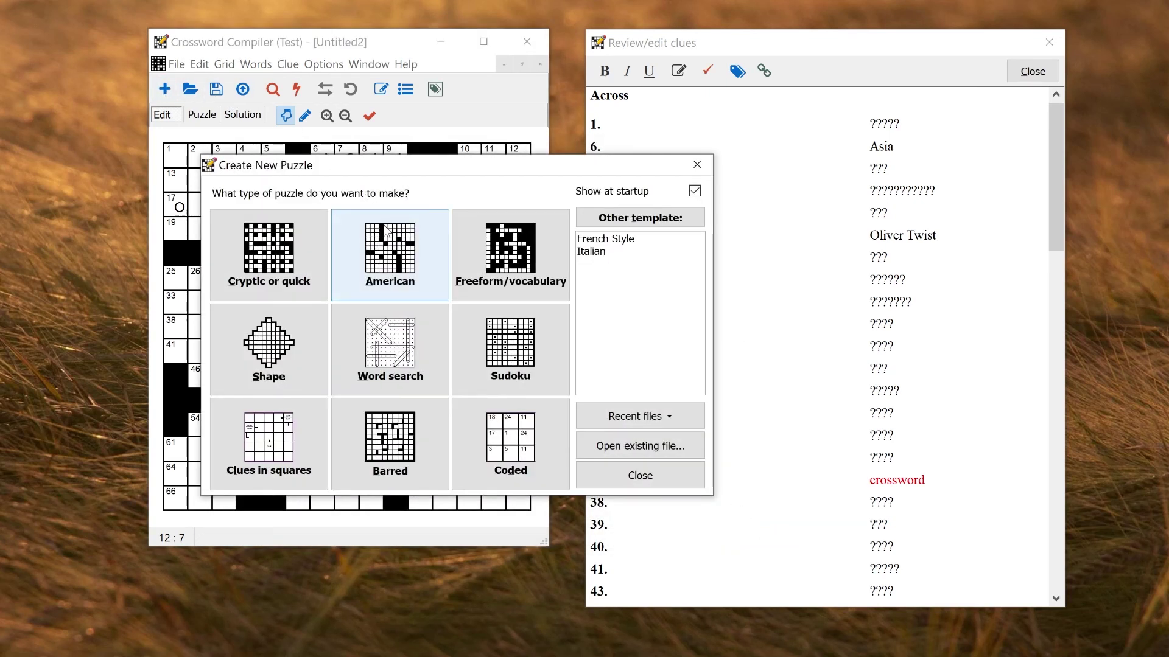
{"action": "left_click", "coordinate": [528, 259]}
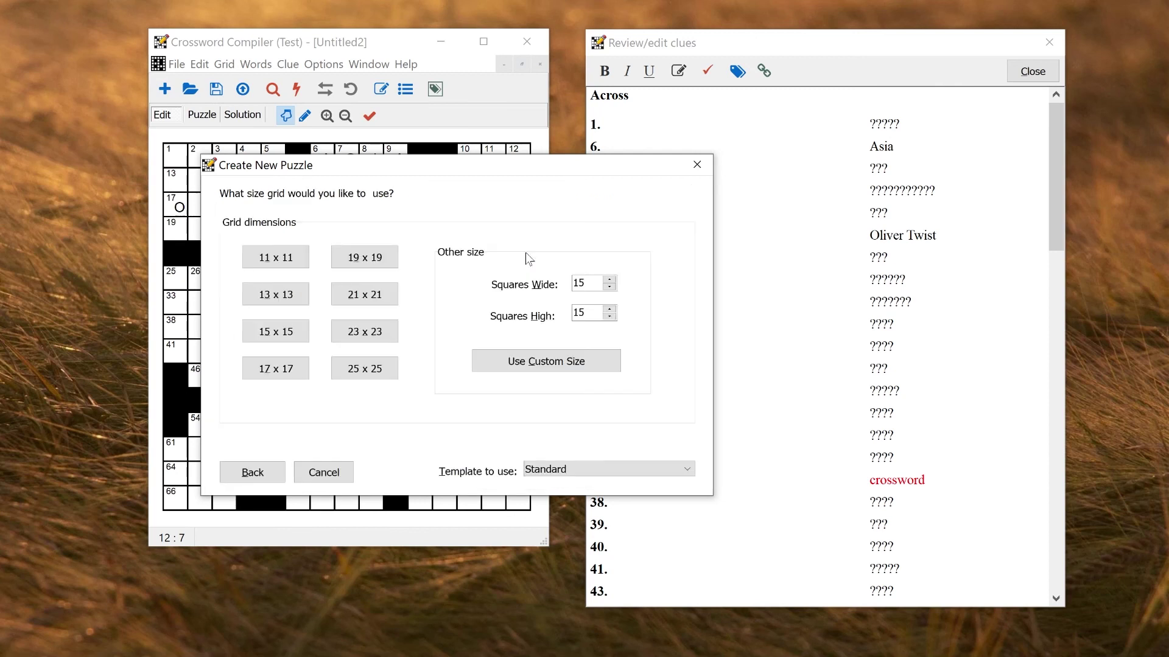
{"action": "left_click", "coordinate": [286, 328]}
{"action": "left_click", "coordinate": [375, 295]}
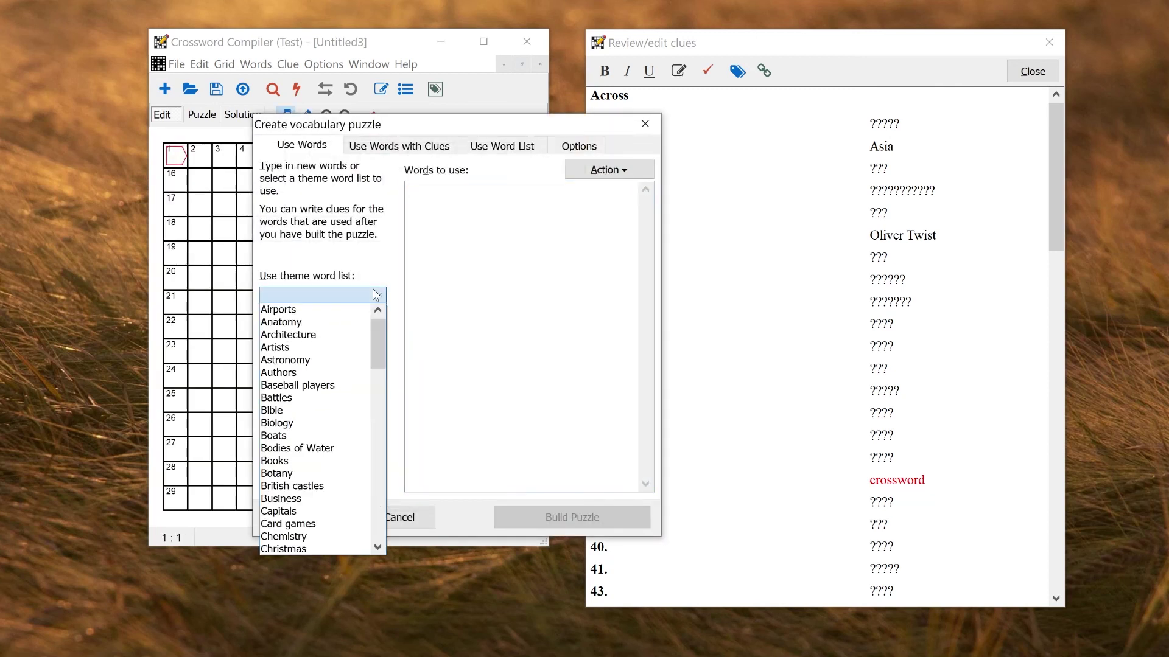
{"action": "left_click", "coordinate": [329, 358]}
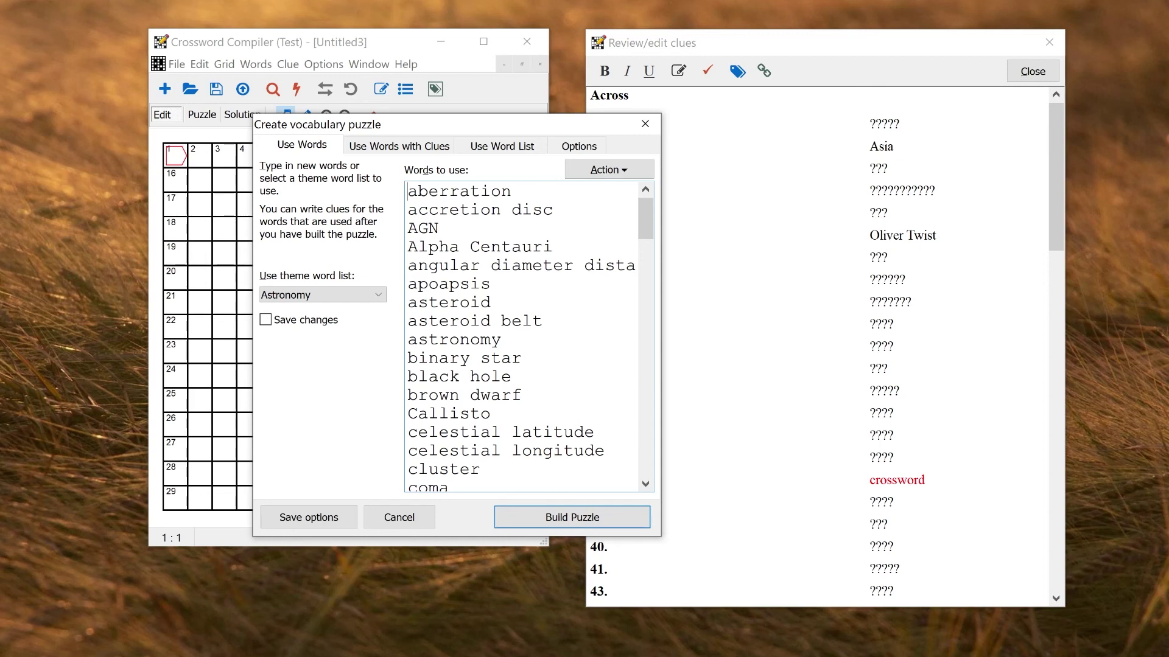
{"action": "left_click", "coordinate": [645, 126]}
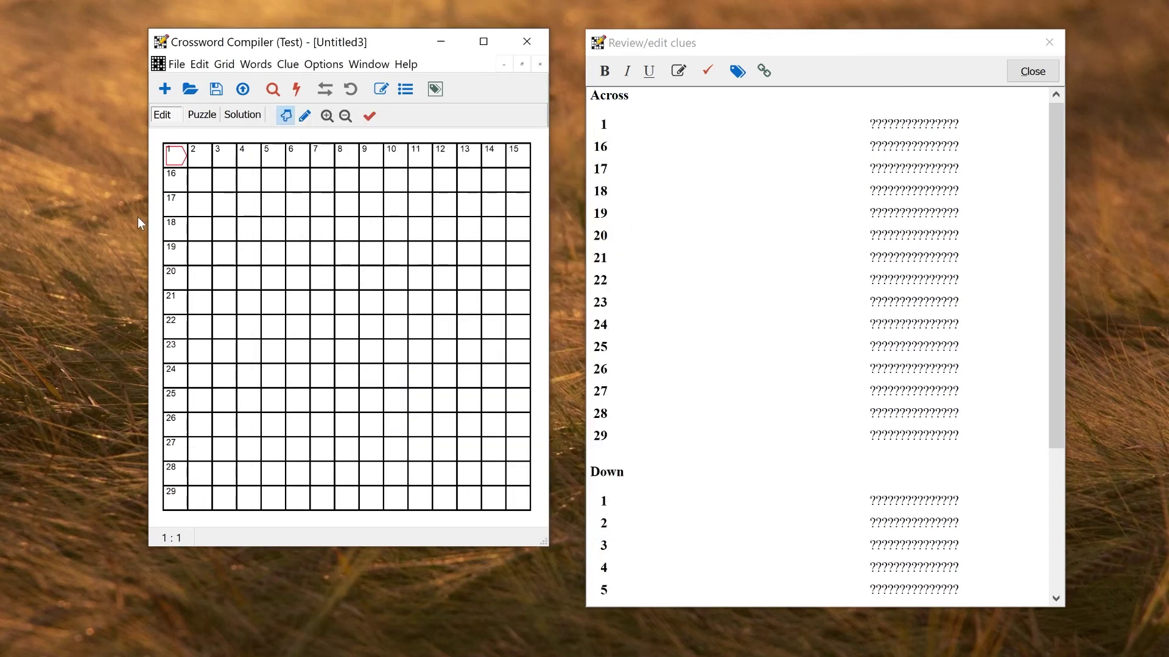